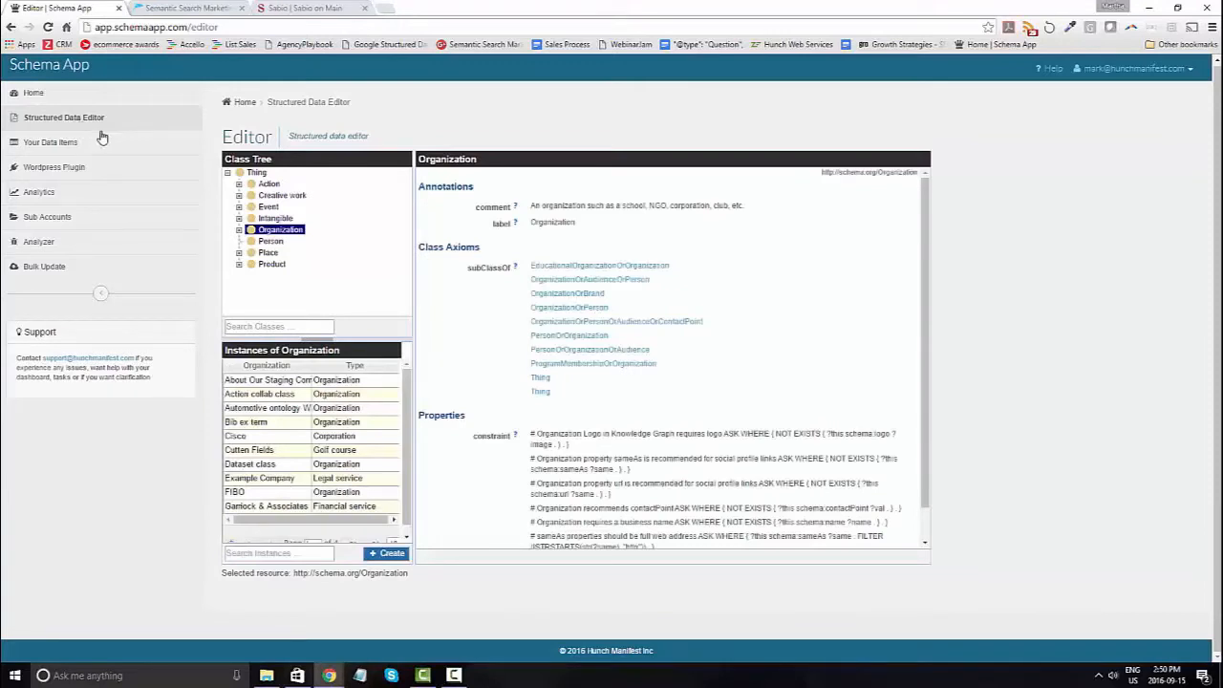
- Expand the Organization class, search the class tree for "rest" and select the Restaurant class
click(239, 230)
scroll(409, 239, down, 1)
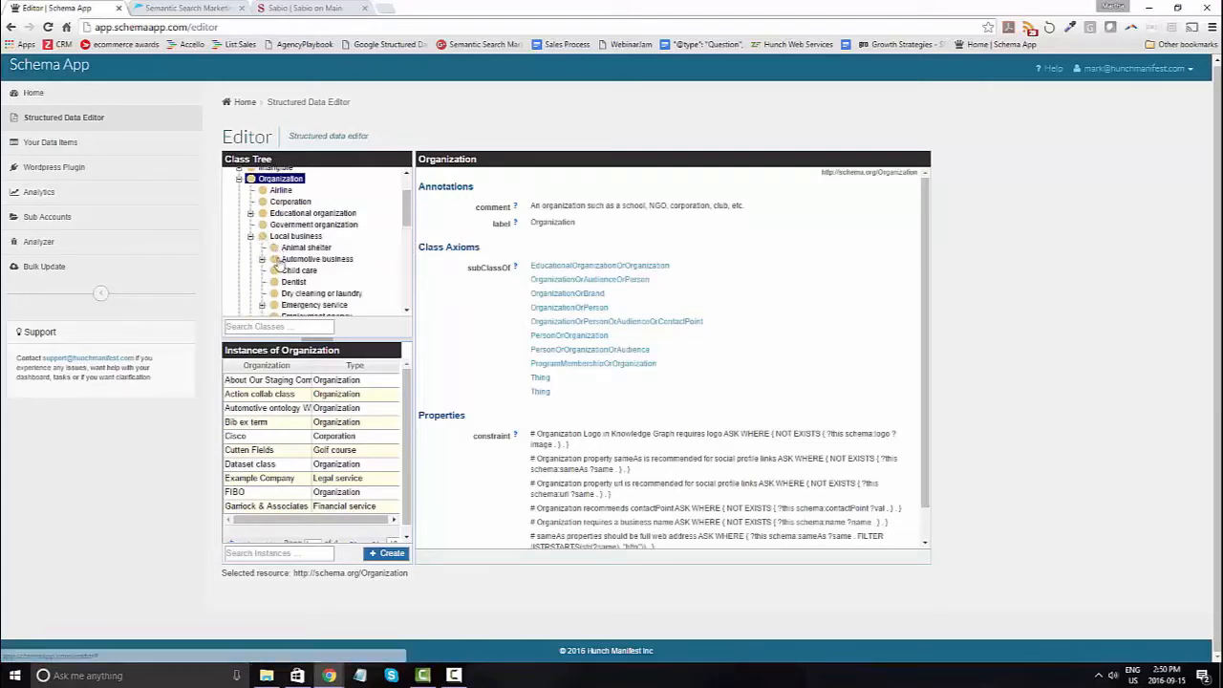
click(286, 326)
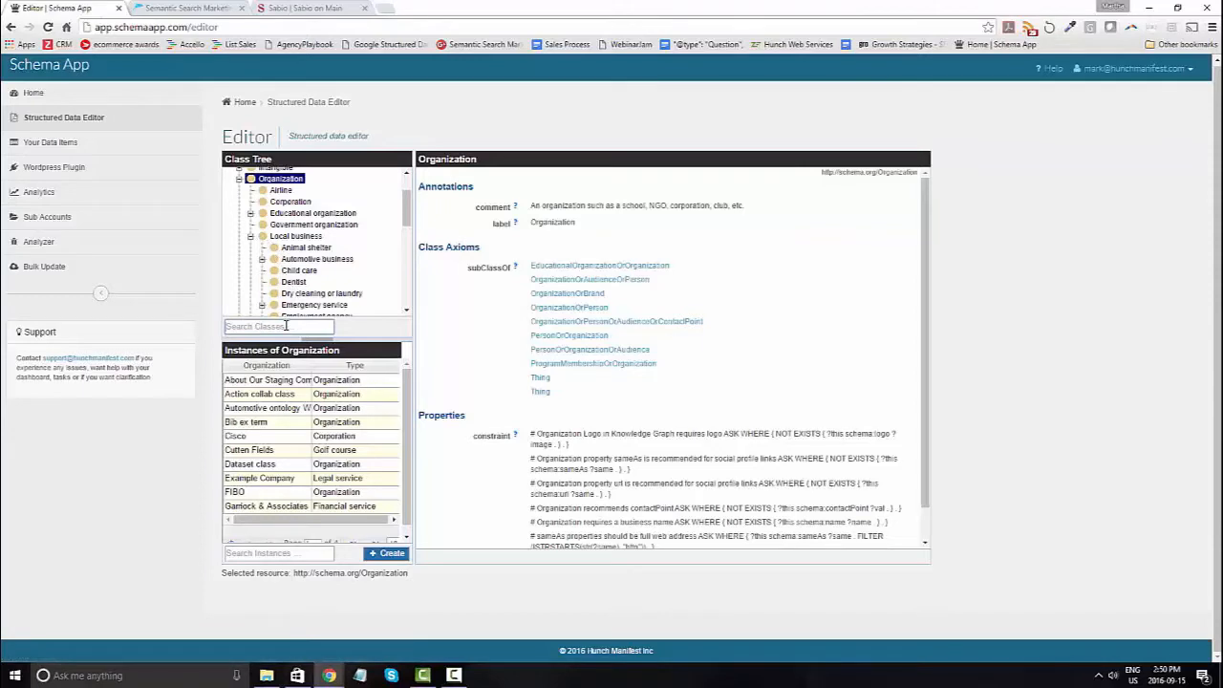
text(res)
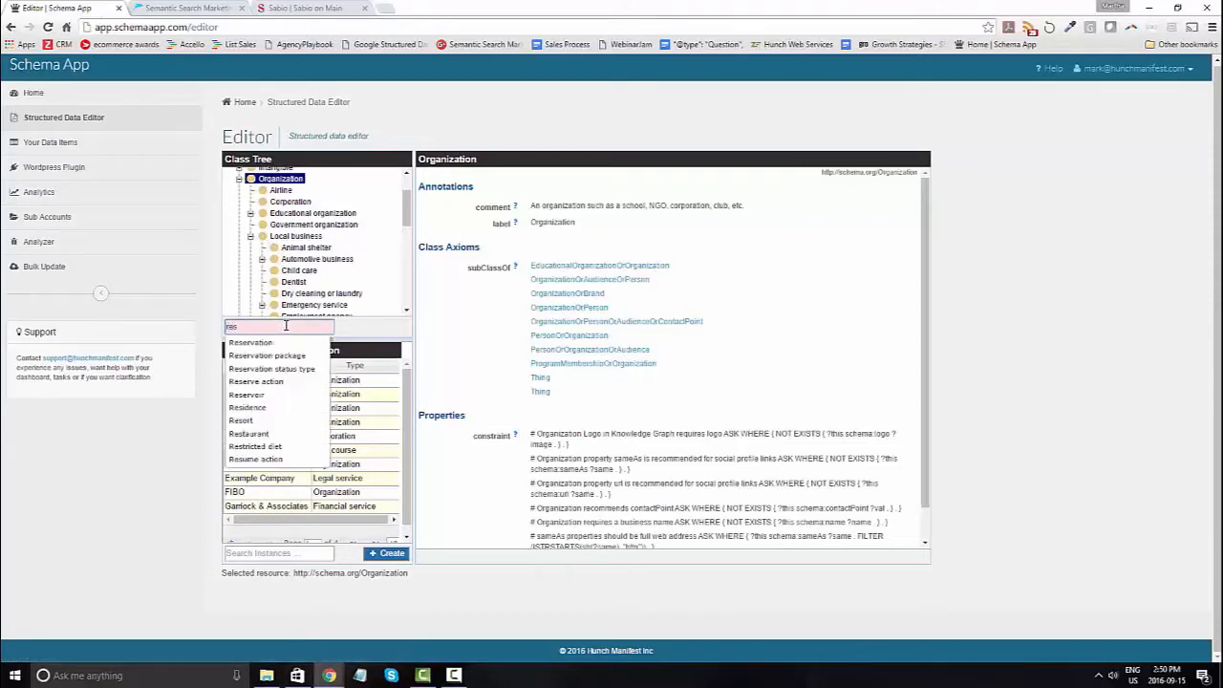
text(t)
click(264, 343)
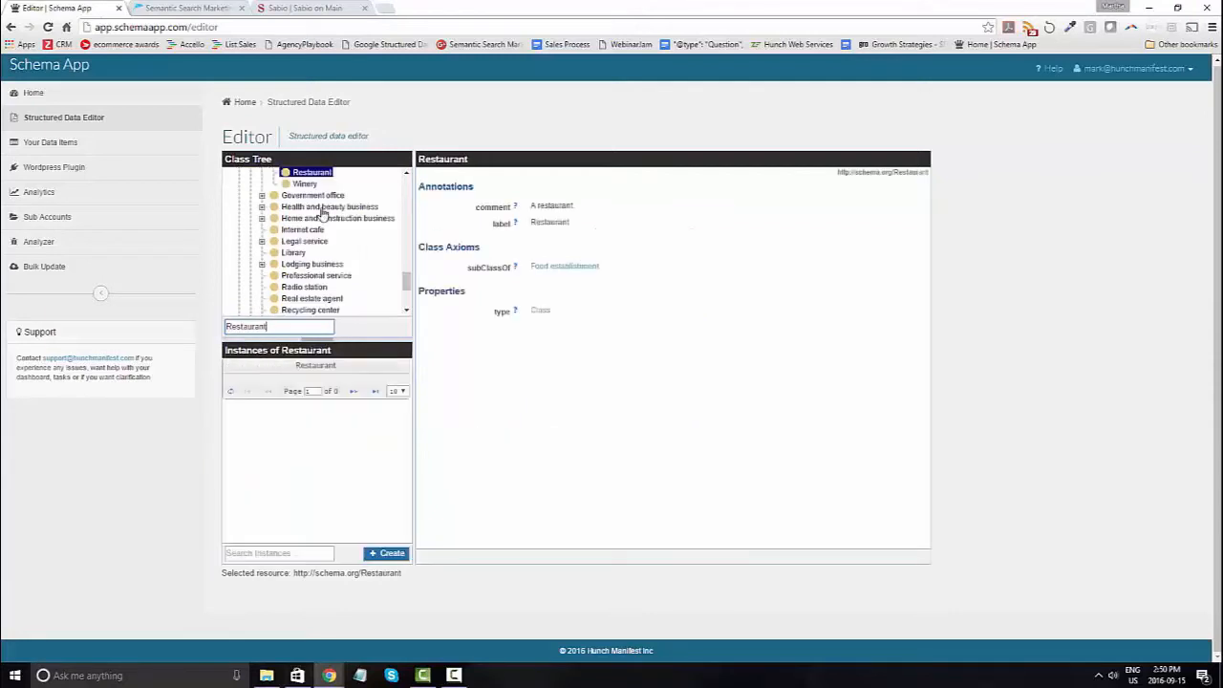
click(378, 557)
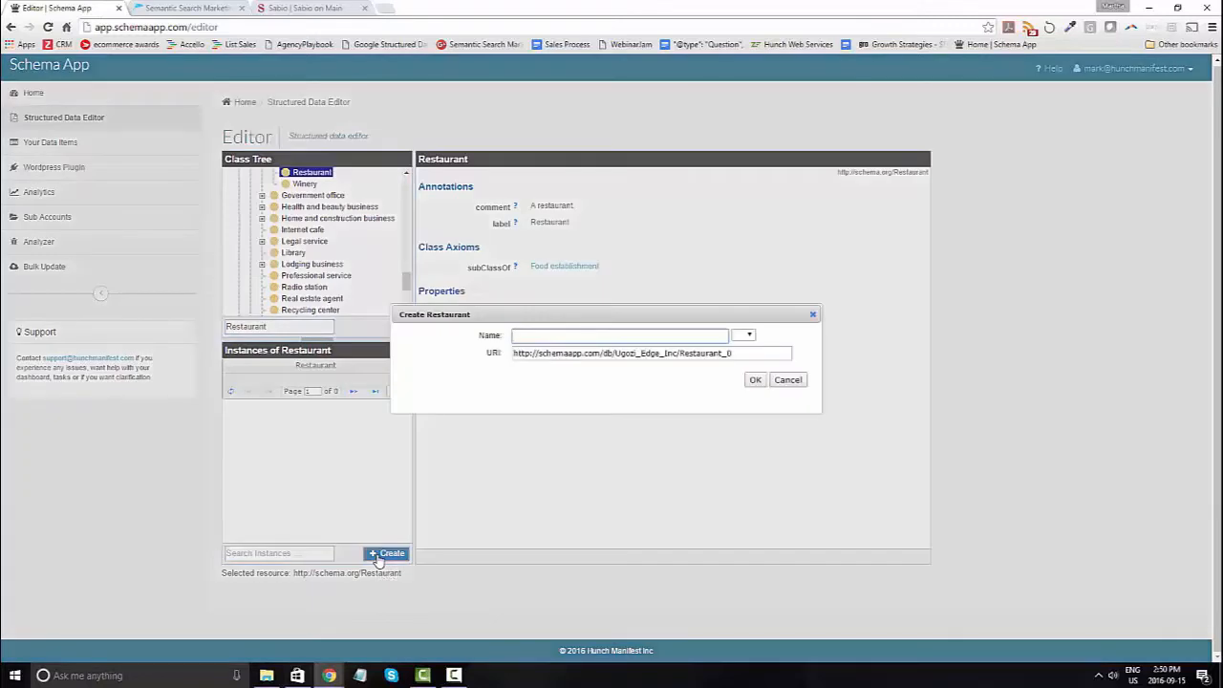
text(Sabio )
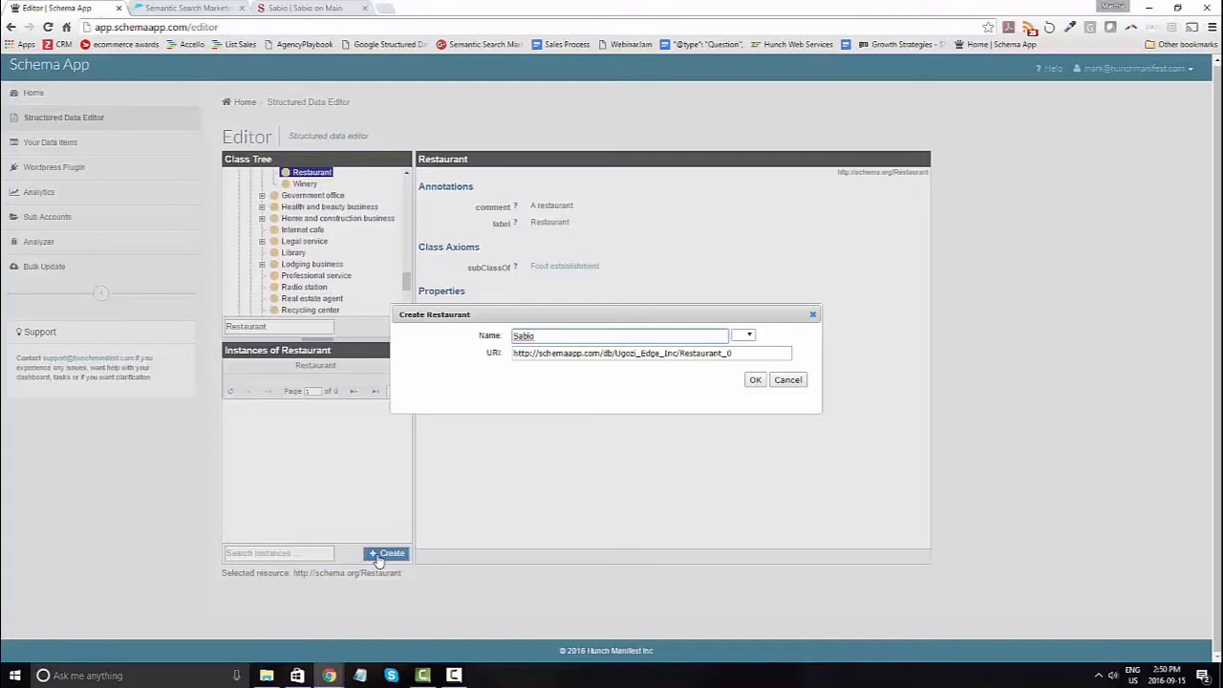
text(On Main)
drag(747, 355, 504, 352)
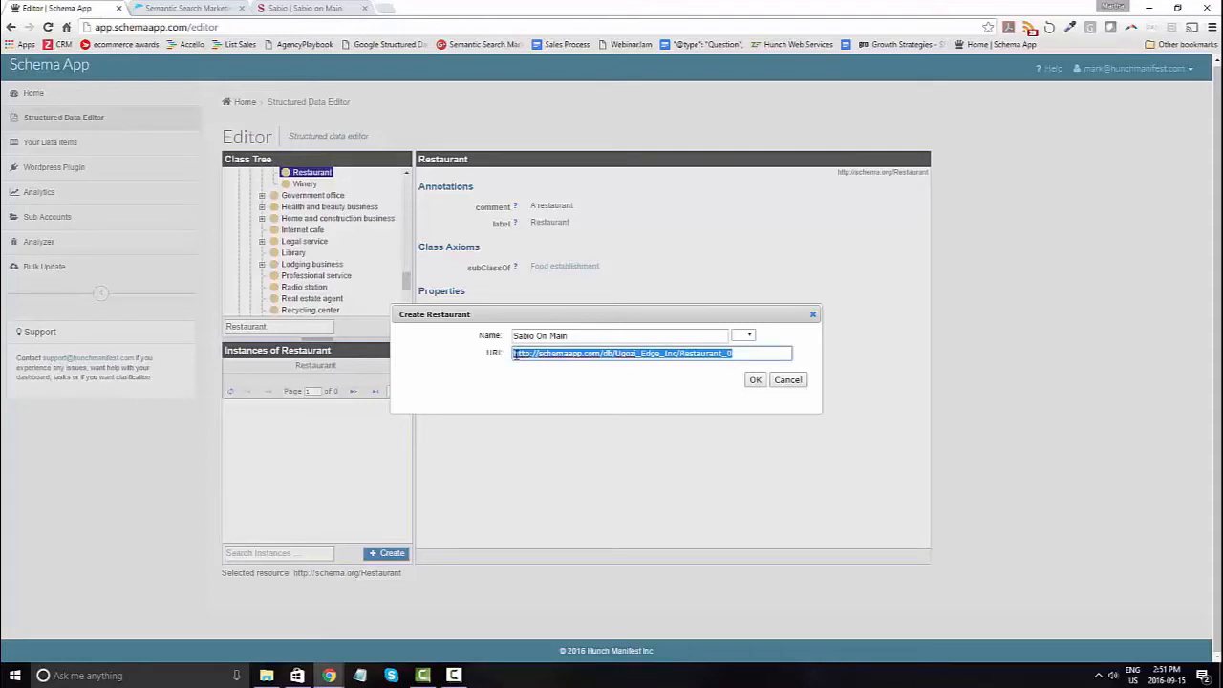
click(289, 10)
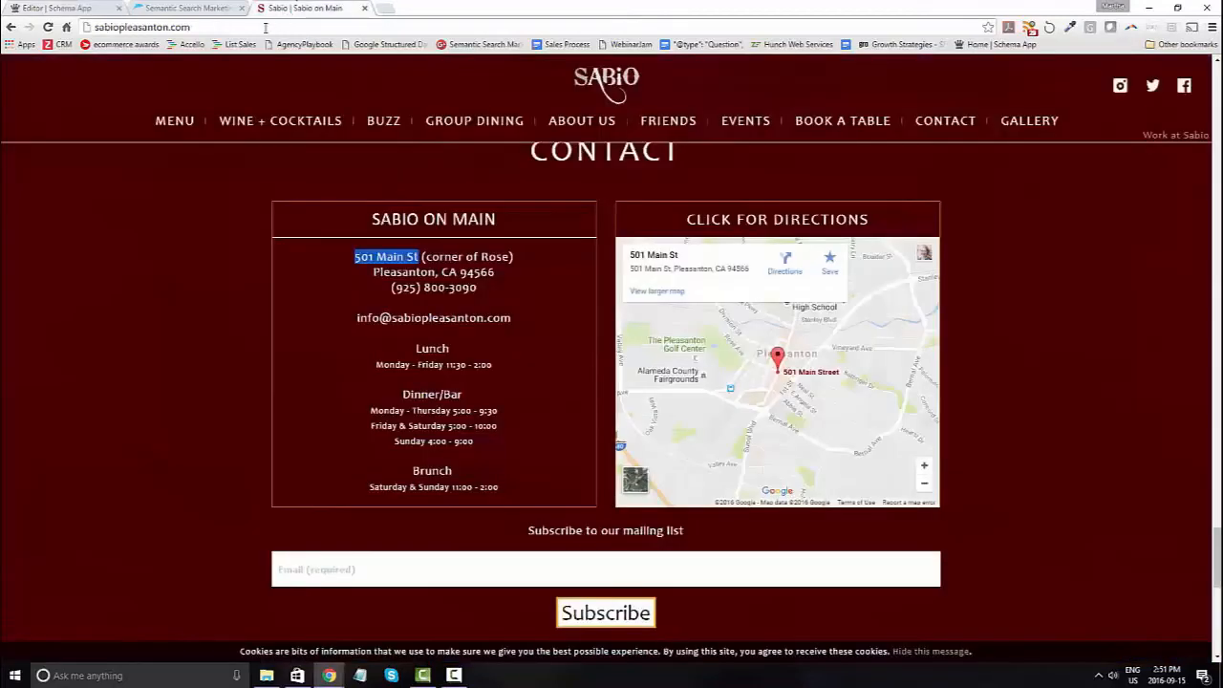
click(268, 27)
key(ctrl+c)
click(74, 6)
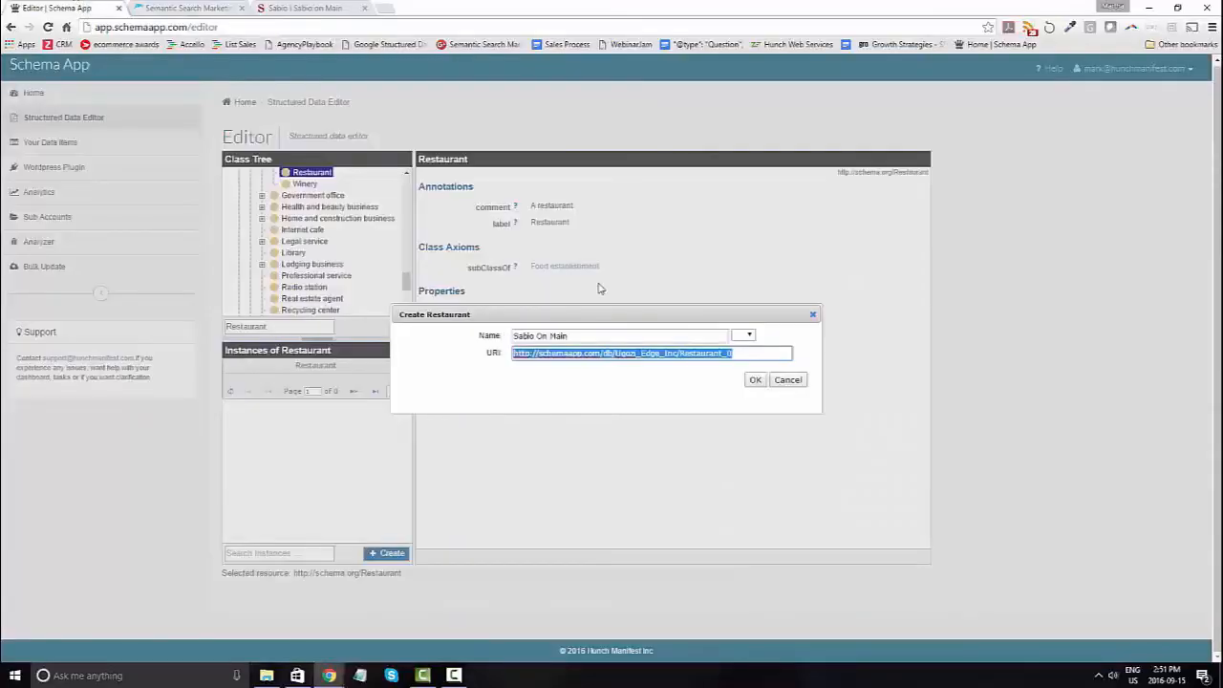
key(ctrl+v)
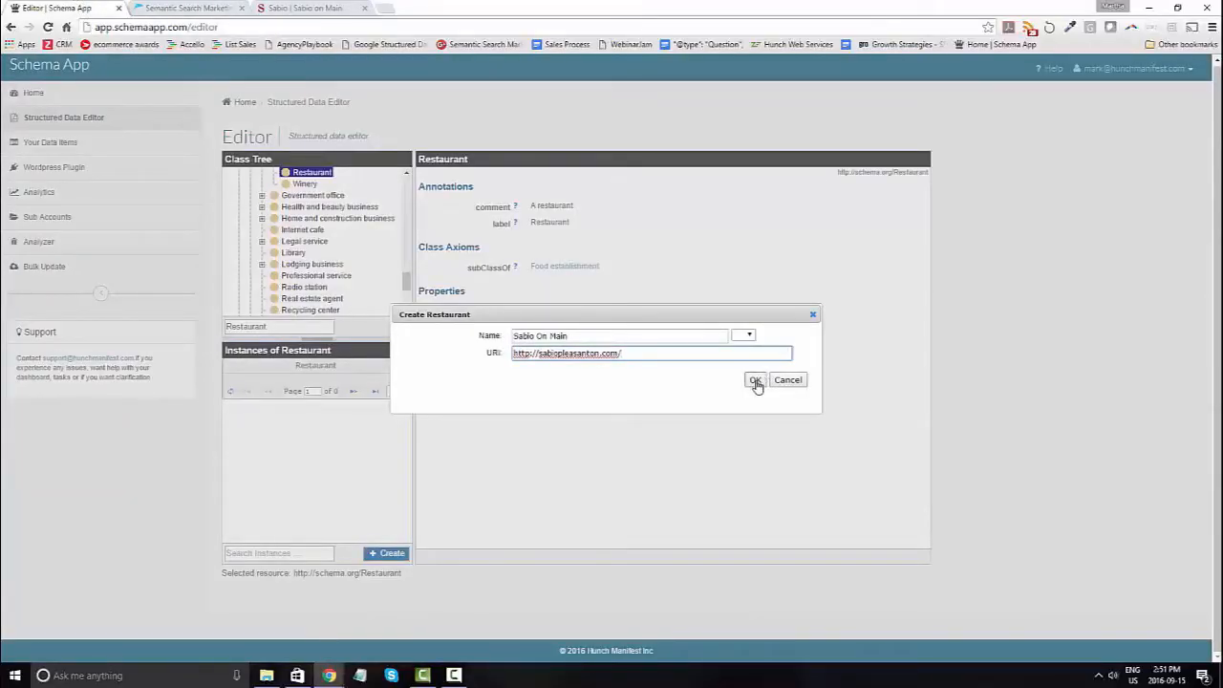
click(755, 380)
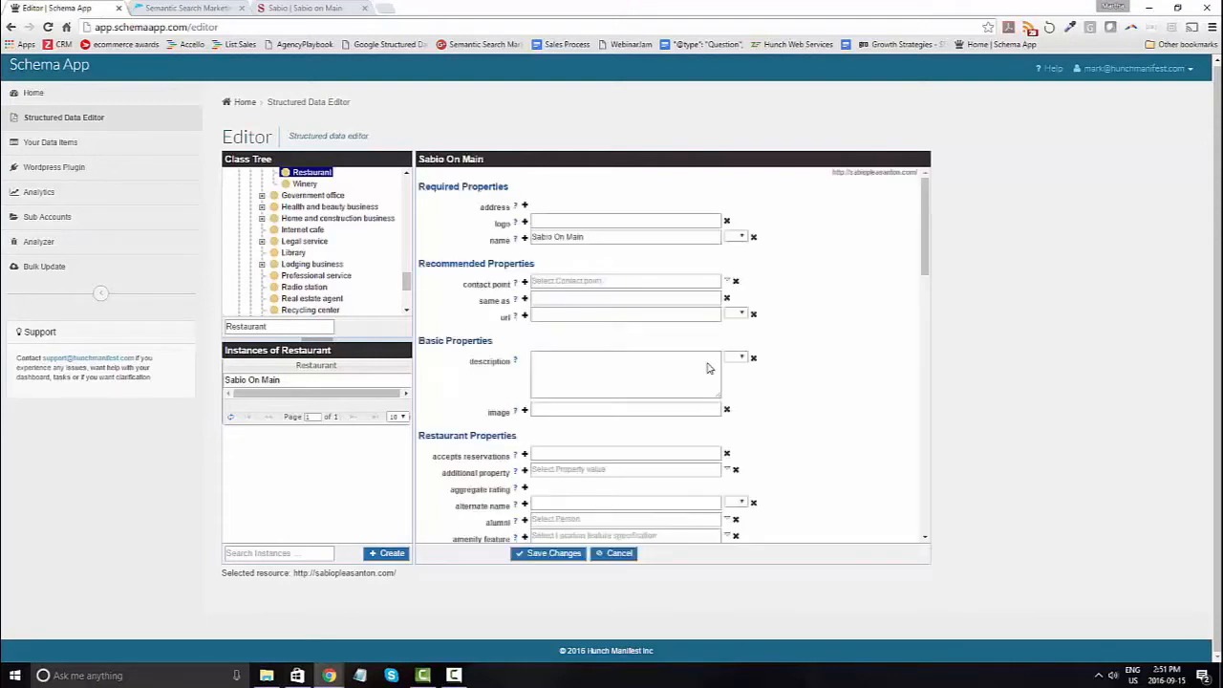
- Add an address to Sabio On Main and fill in the street address copied from the restaurant website's contact section
click(525, 207)
click(578, 223)
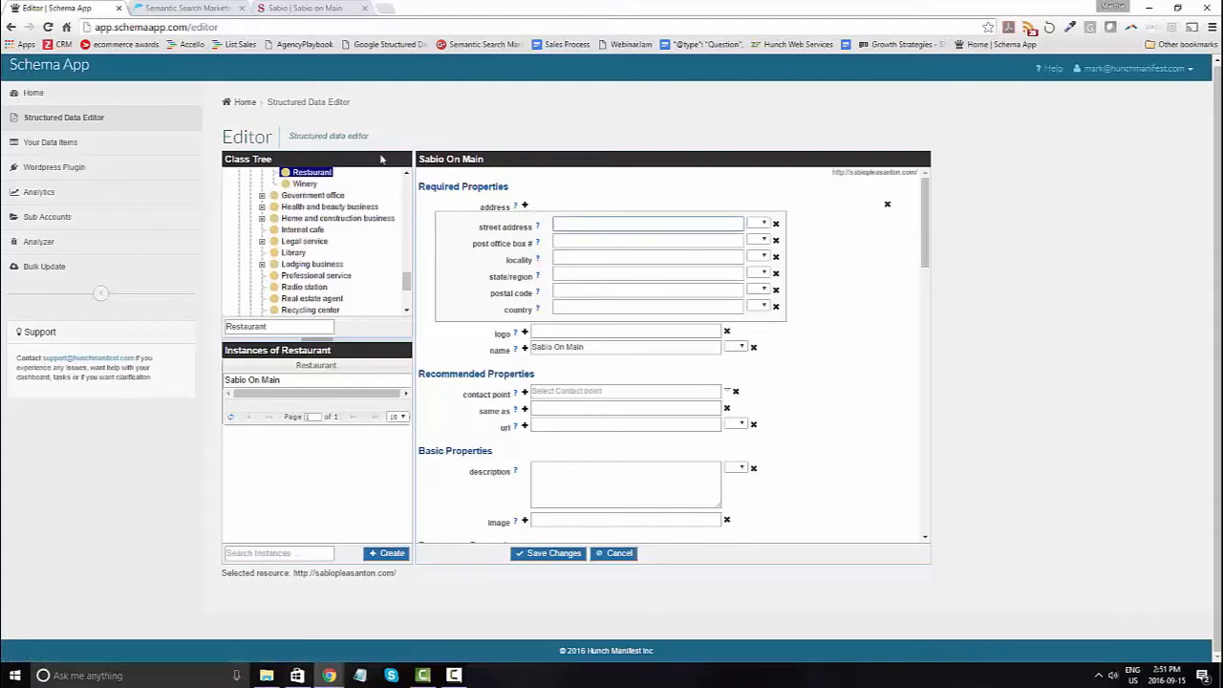
click(303, 9)
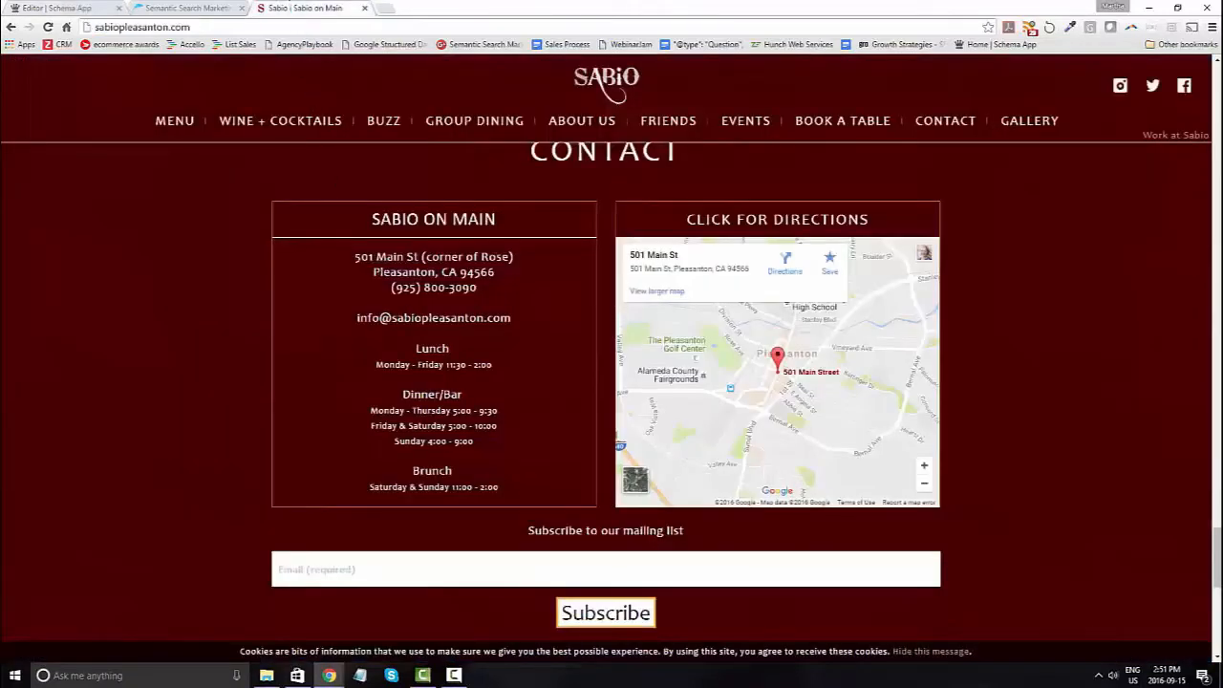
drag(421, 256, 353, 256)
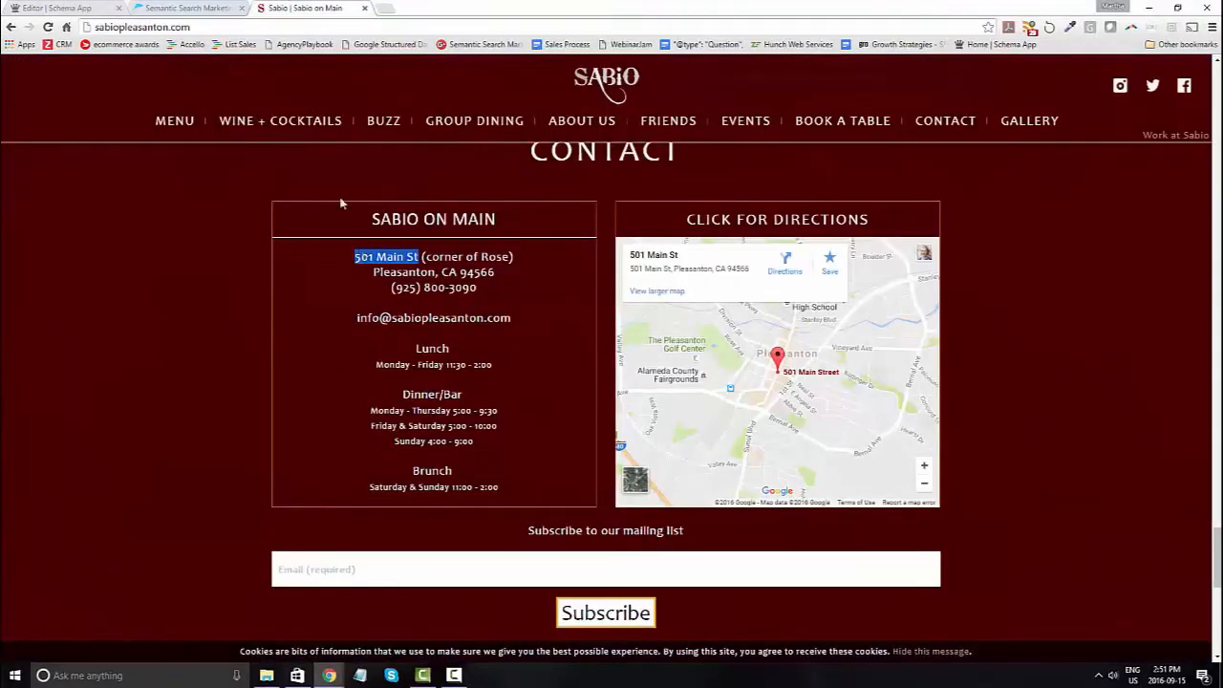
key(ctrl+c)
click(95, 7)
key(ctrl+v)
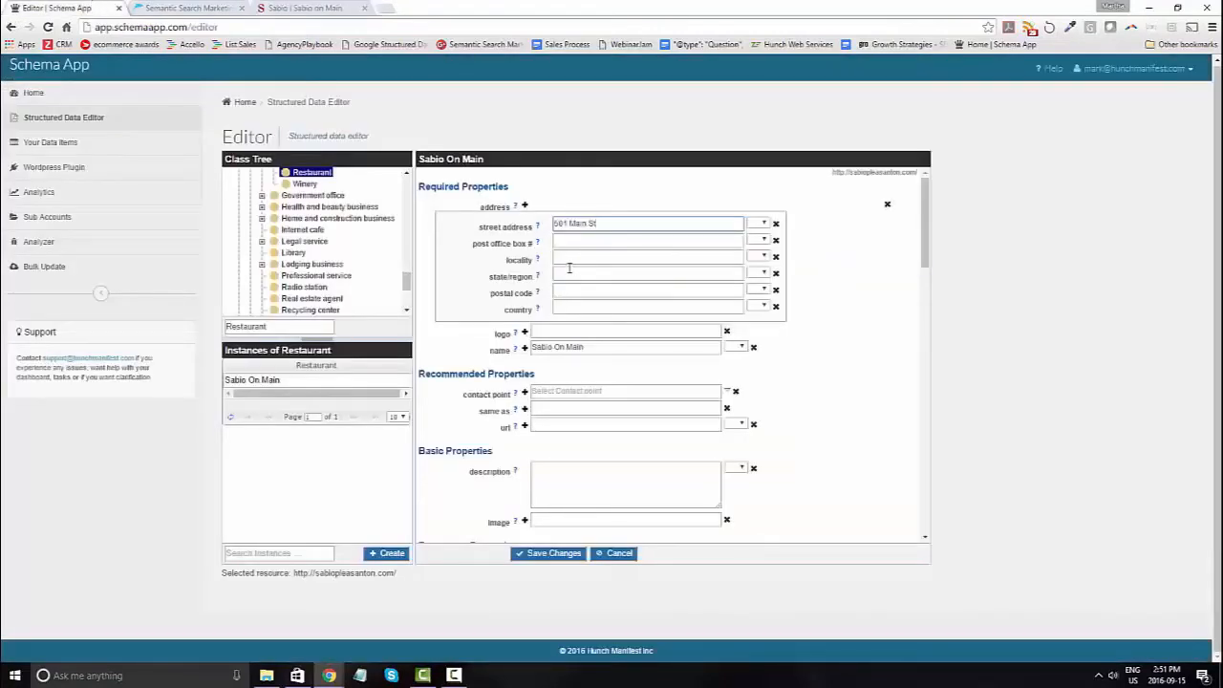
- Set the address locality to Pleasanton and the state/region to California
mouse_move(538, 267)
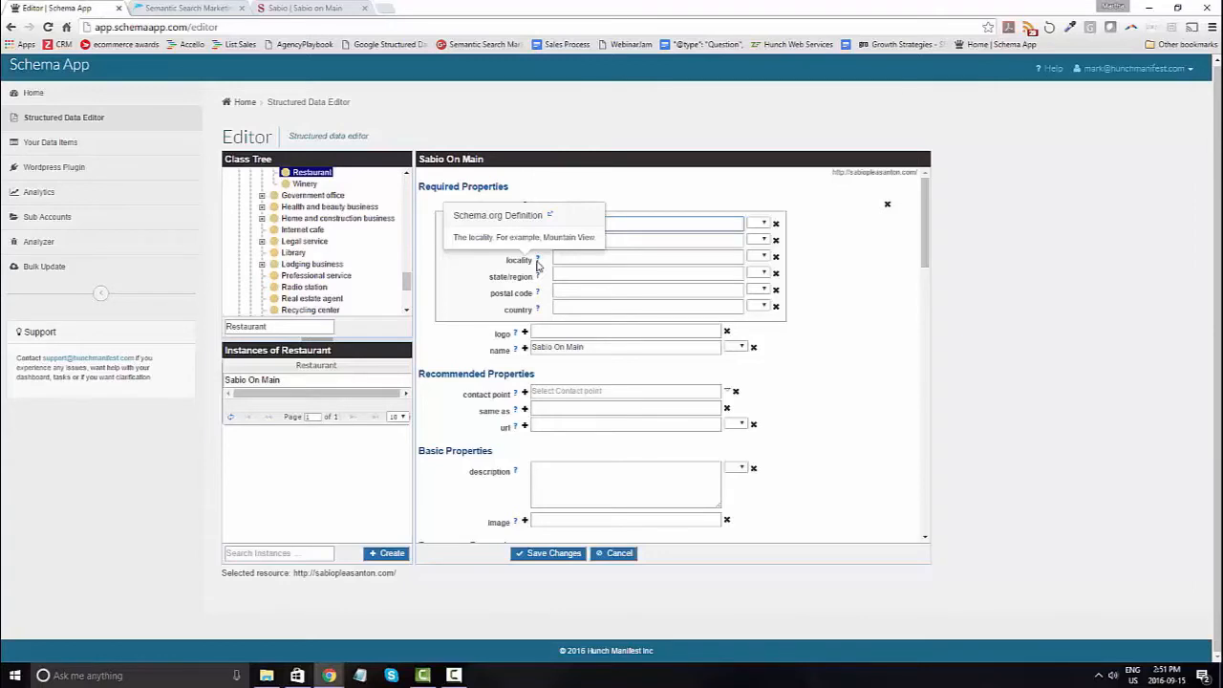
click(558, 258)
text(Pleasanton)
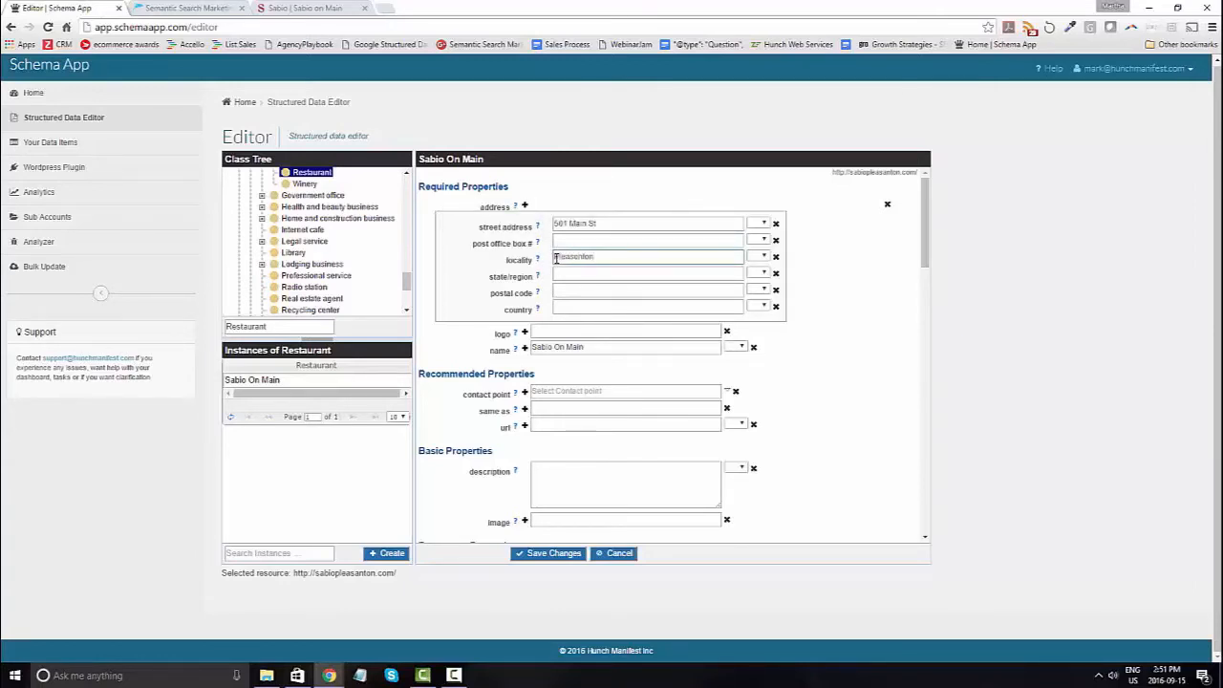
click(563, 272)
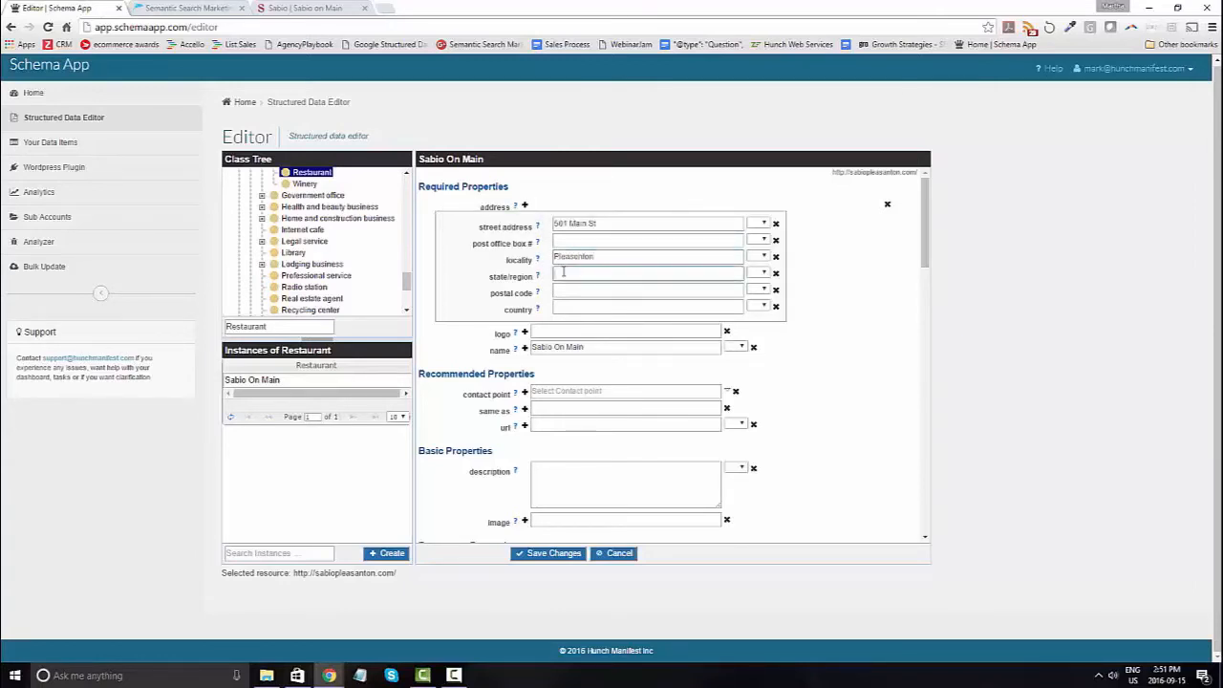
text(California)
- Copy the postal code from the website's contact section into the address and set the country to USA
click(571, 290)
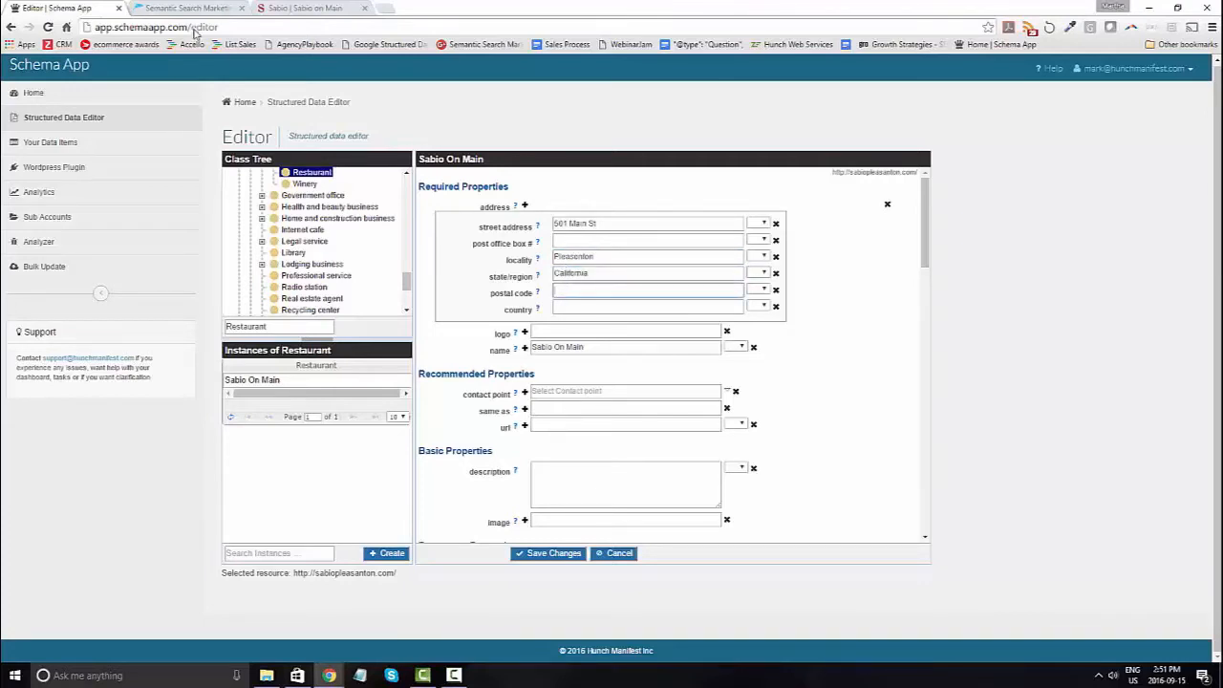
click(301, 8)
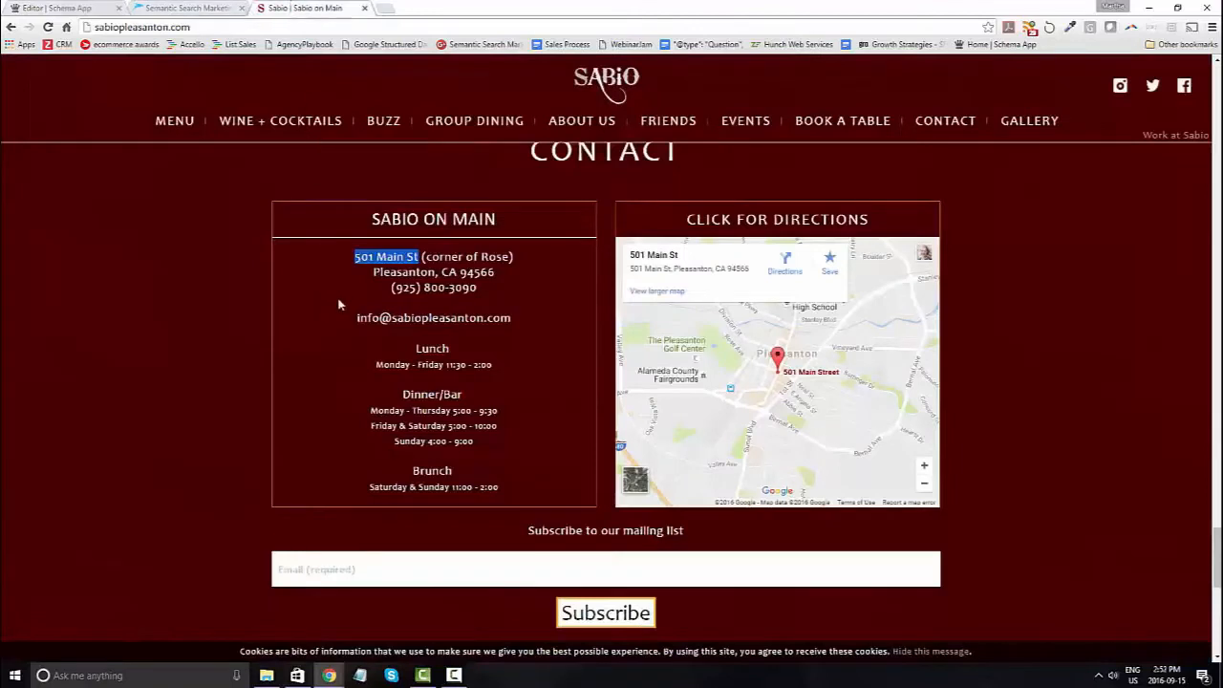
drag(507, 275, 460, 274)
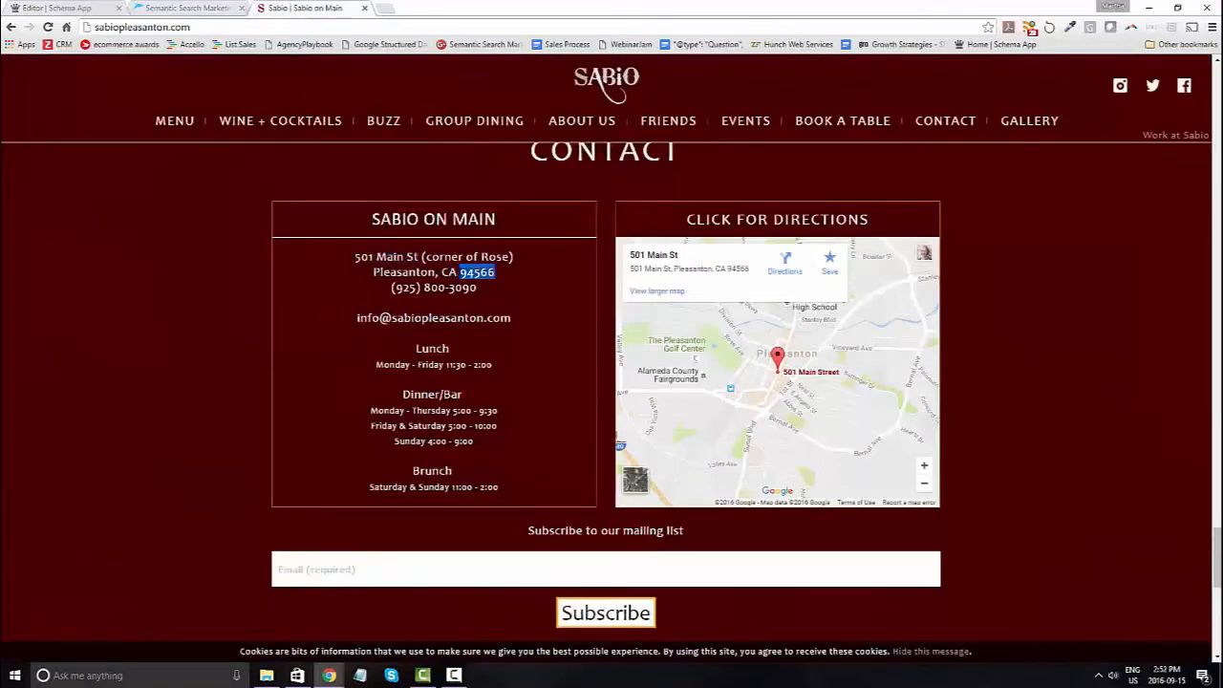
key(ctrl+c)
click(57, 8)
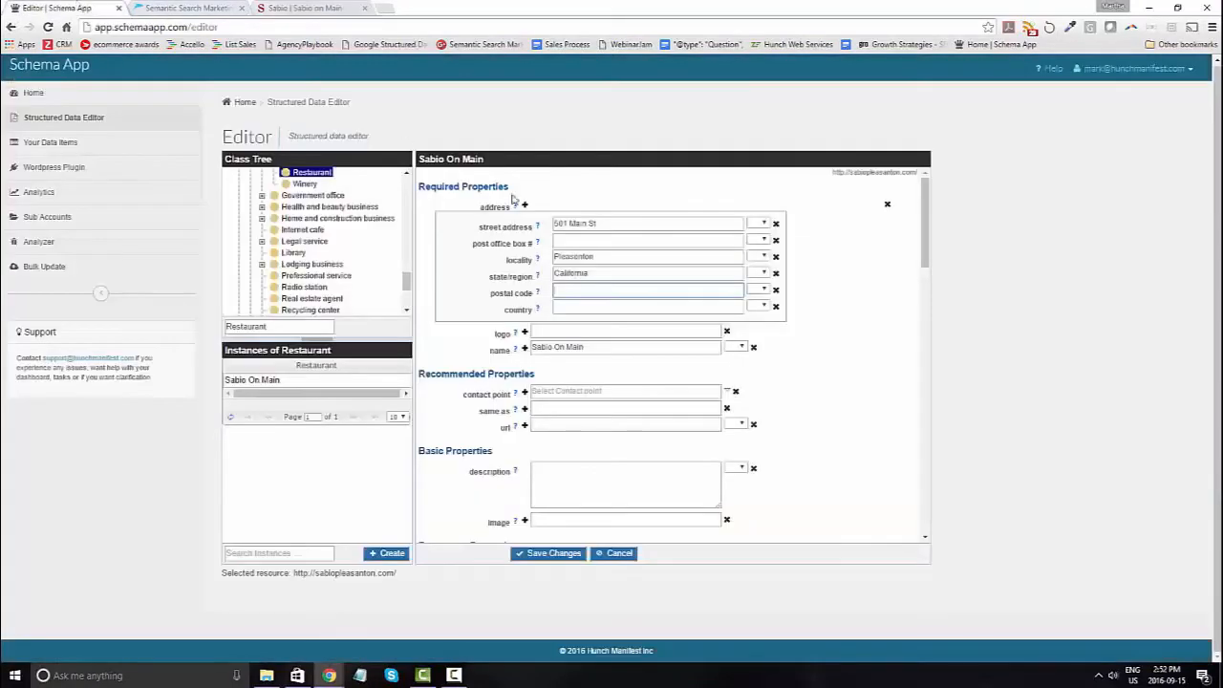
key(ctrl+v)
click(586, 308)
text(USA)
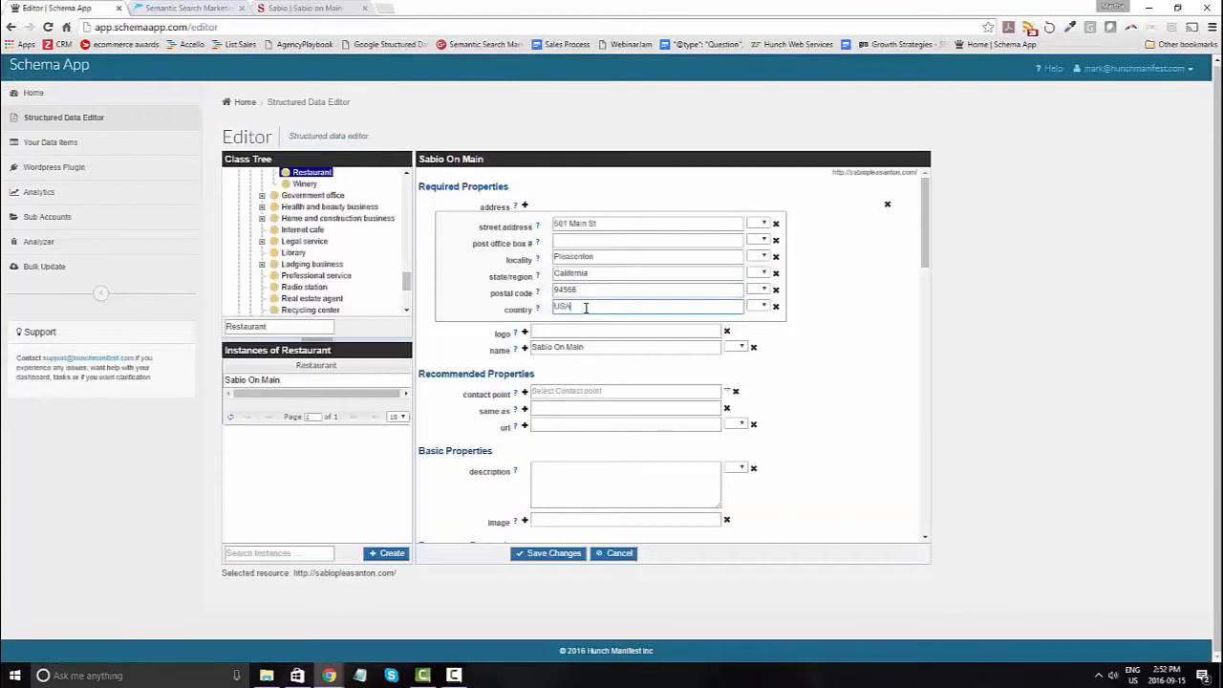
- Copy the link address of the Sabio website's header logo and paste it as the restaurant's logo value
click(572, 327)
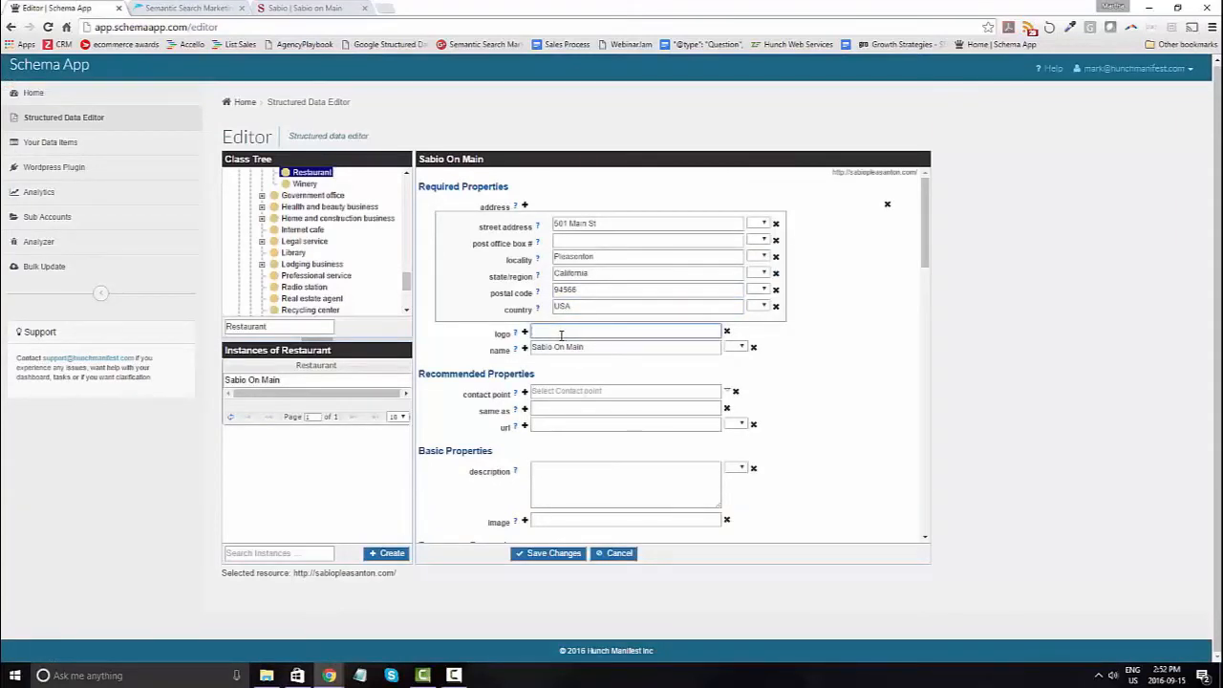
click(300, 8)
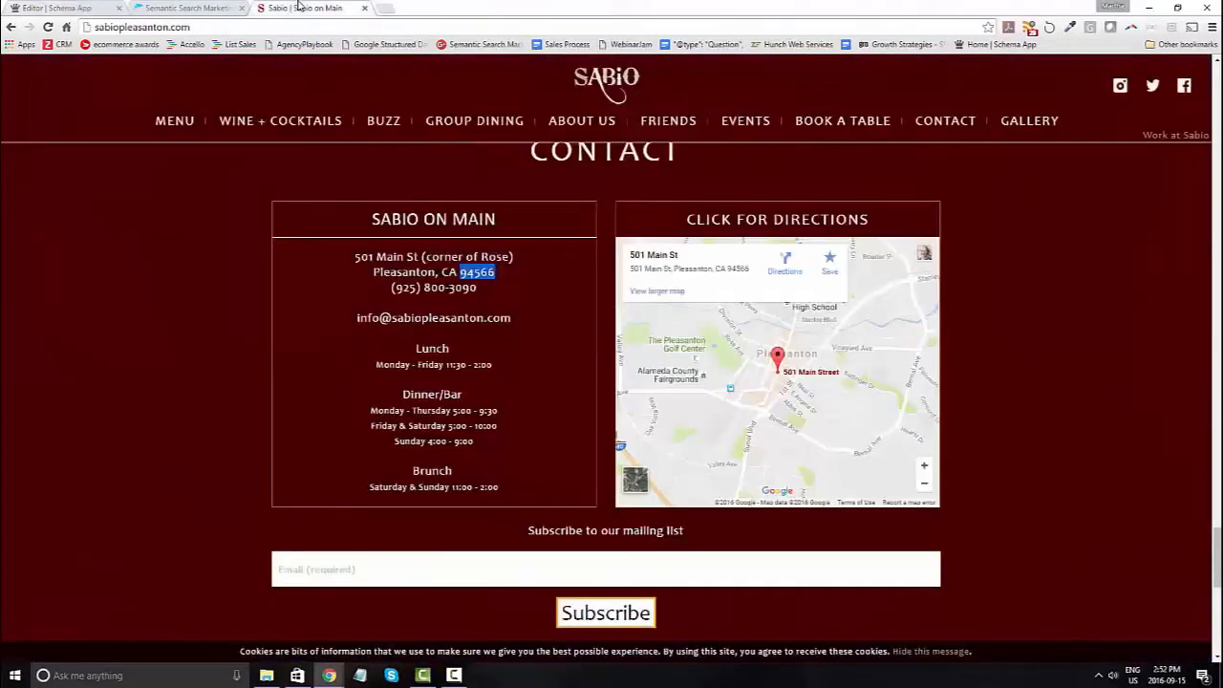
right_click(609, 81)
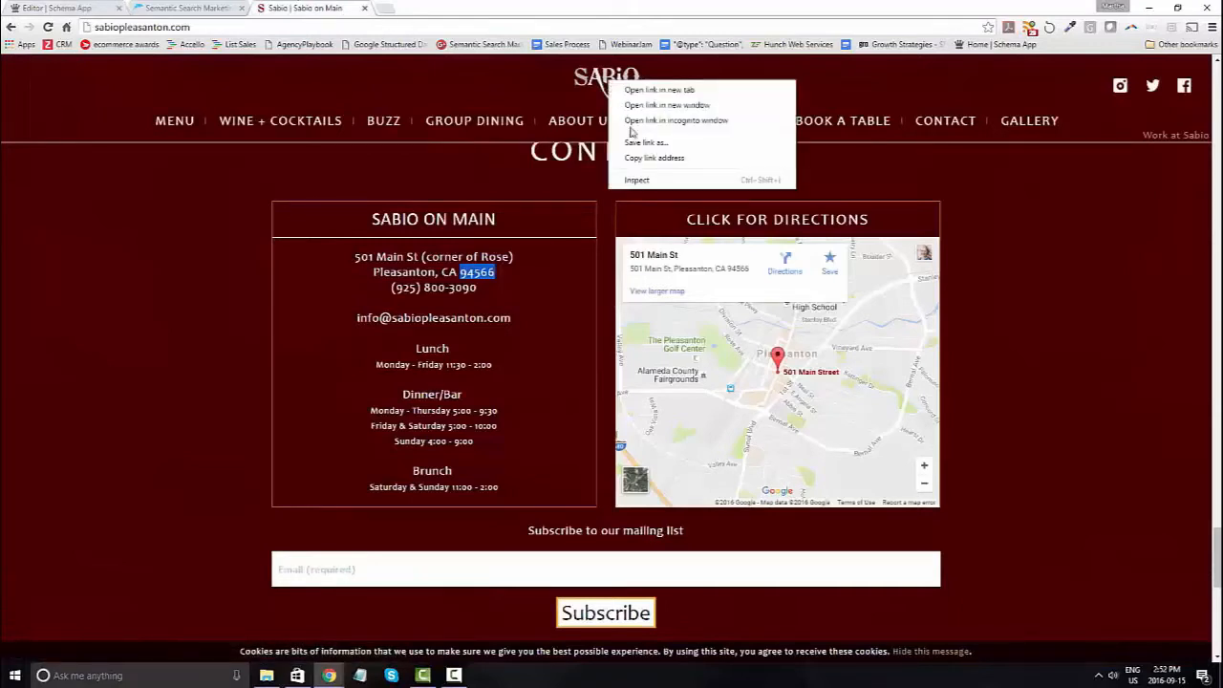
click(646, 158)
click(45, 7)
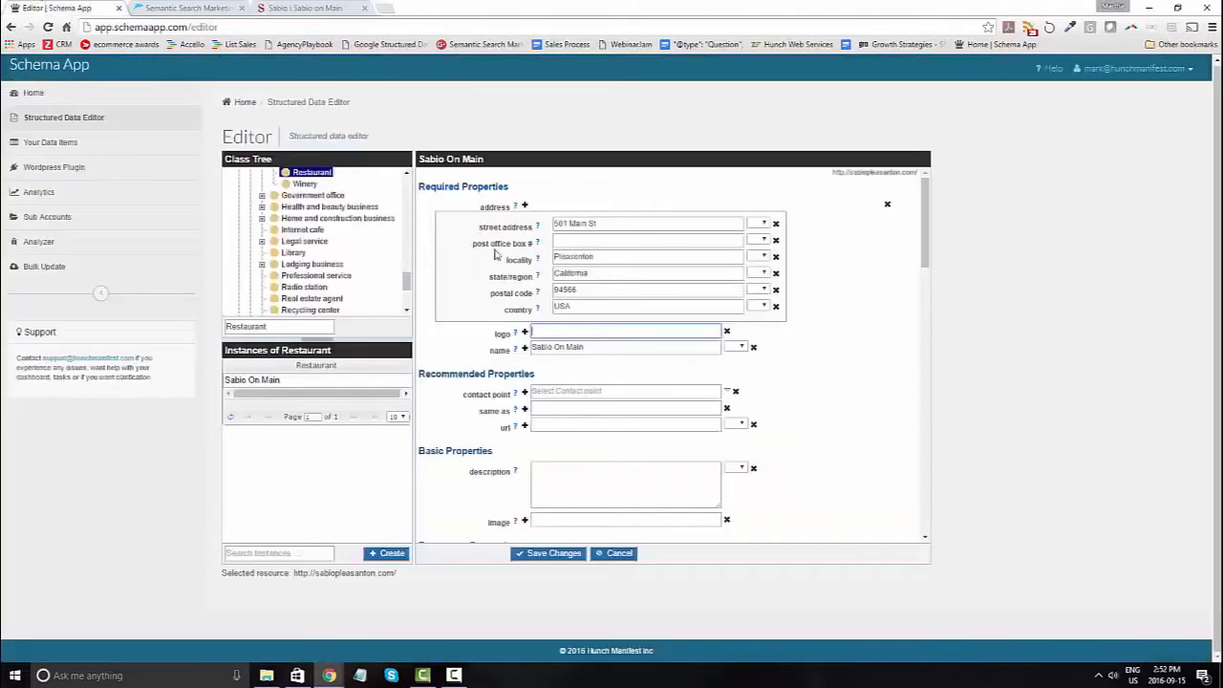
right_click(616, 332)
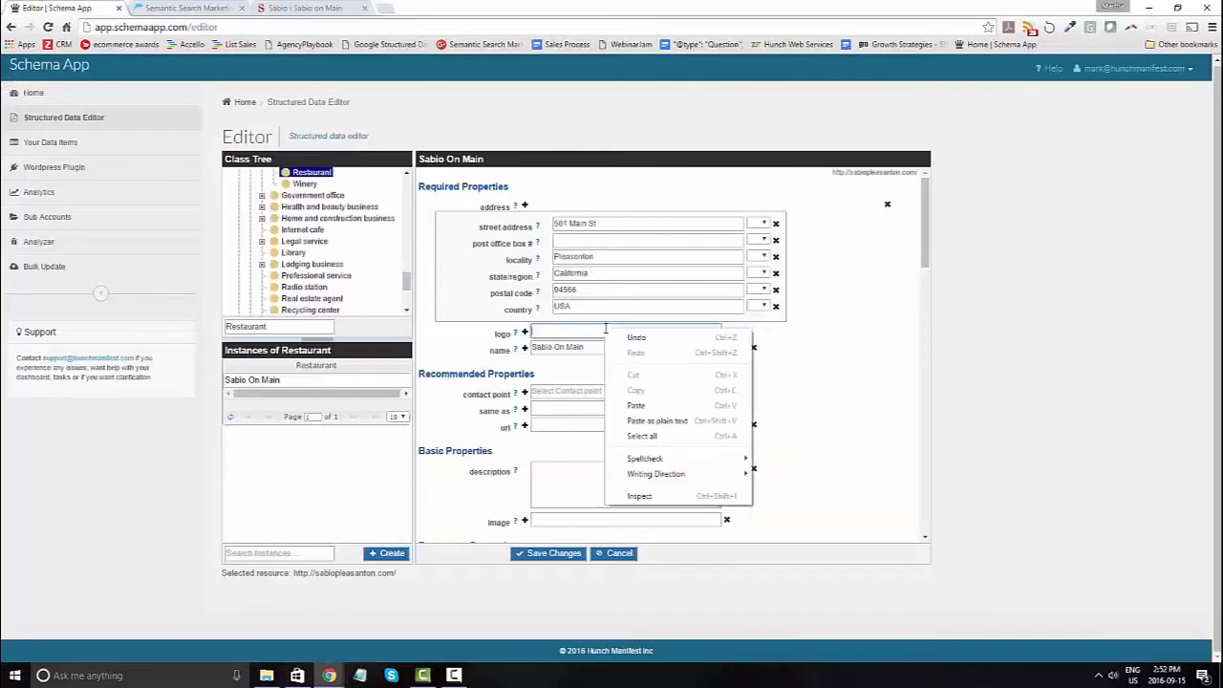
click(643, 409)
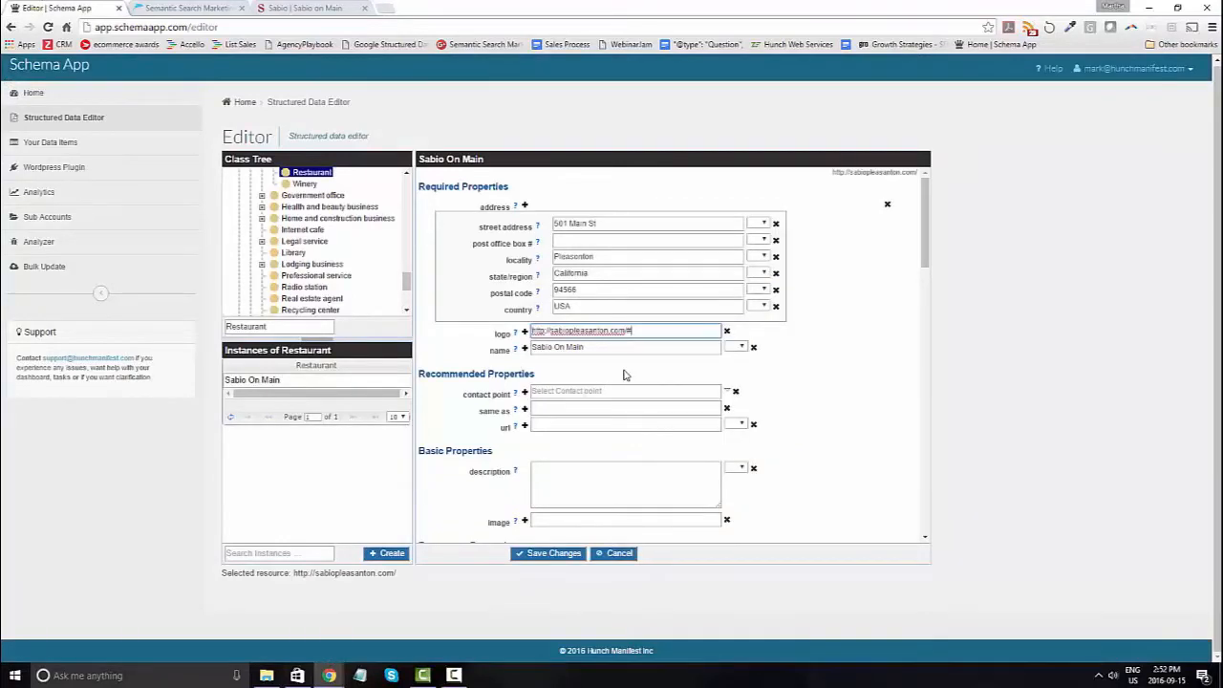
- Check the options offered for the header logo on the Sabio website and look over the contact section
click(337, 8)
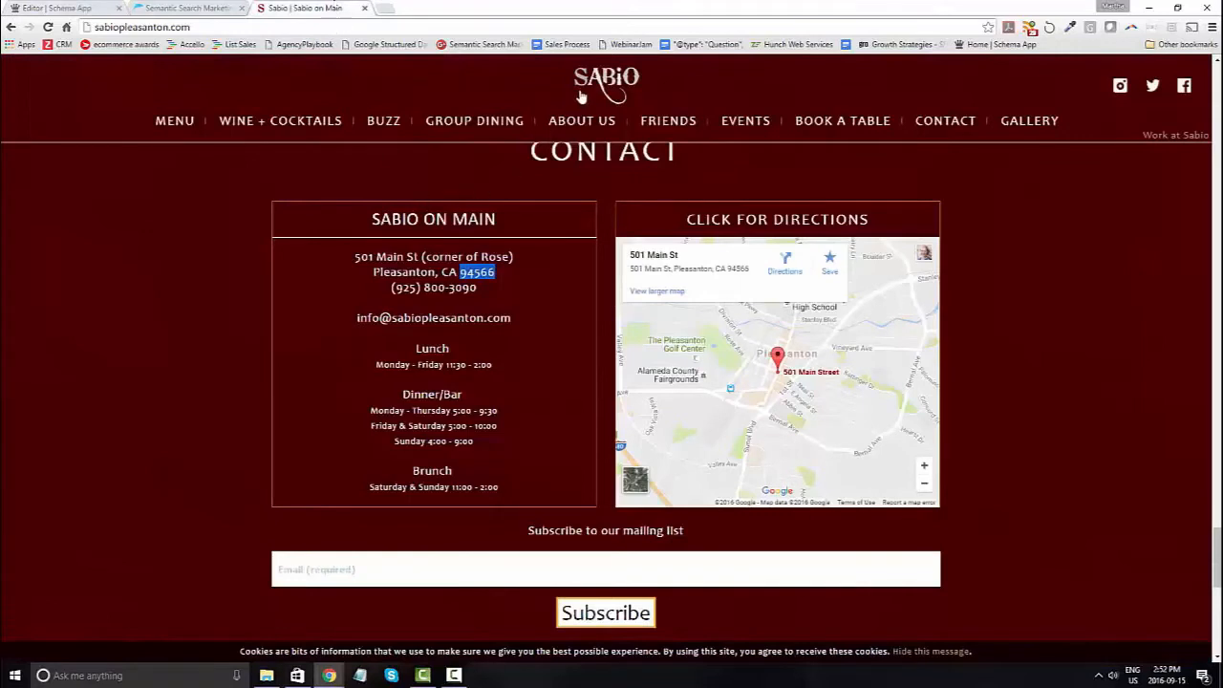
right_click(612, 81)
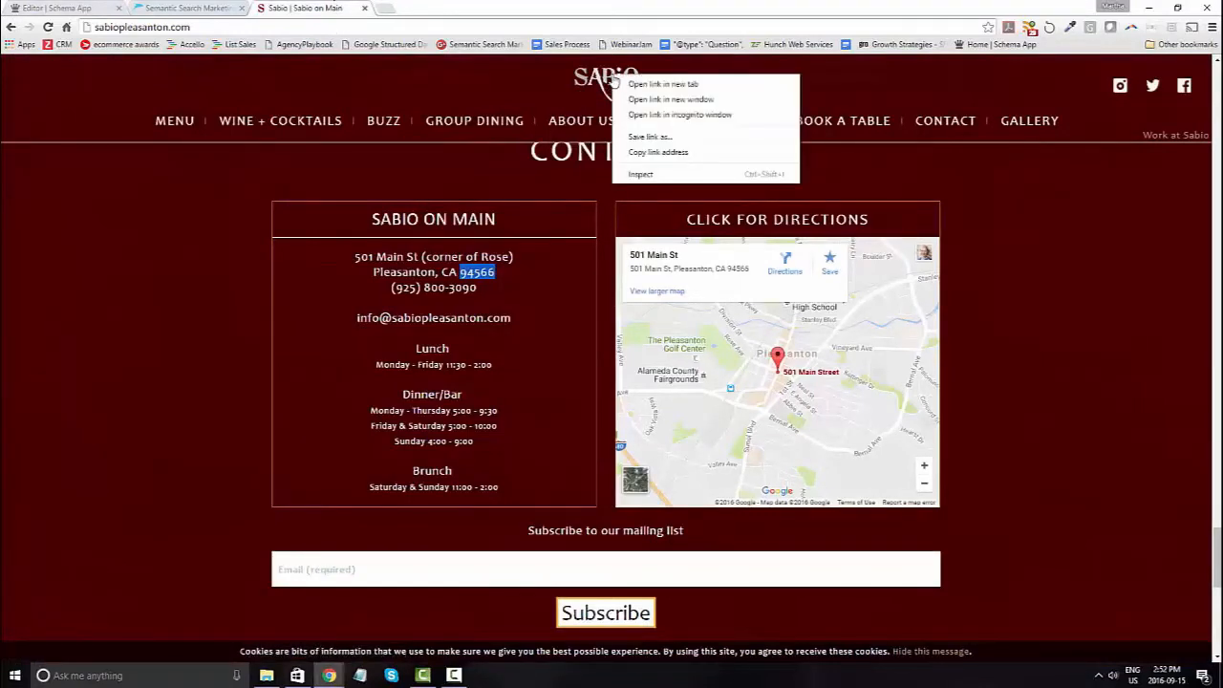
click(1103, 454)
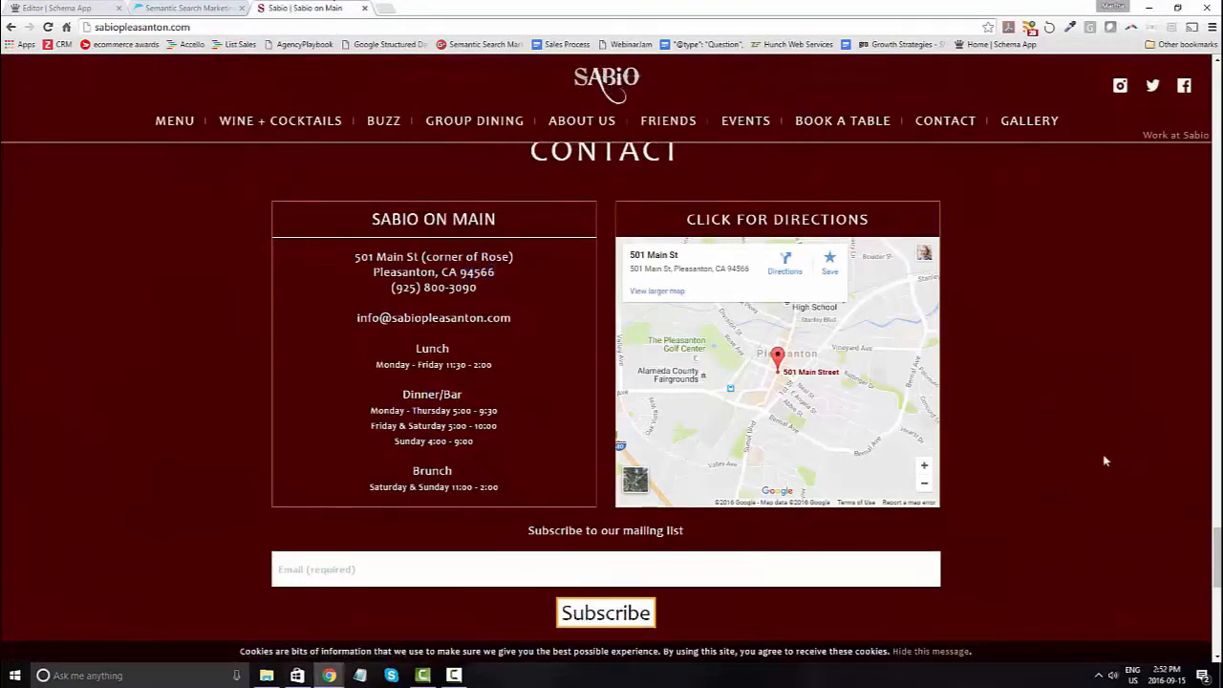
scroll(1090, 443, down, 5)
scroll(1077, 430, up, 5)
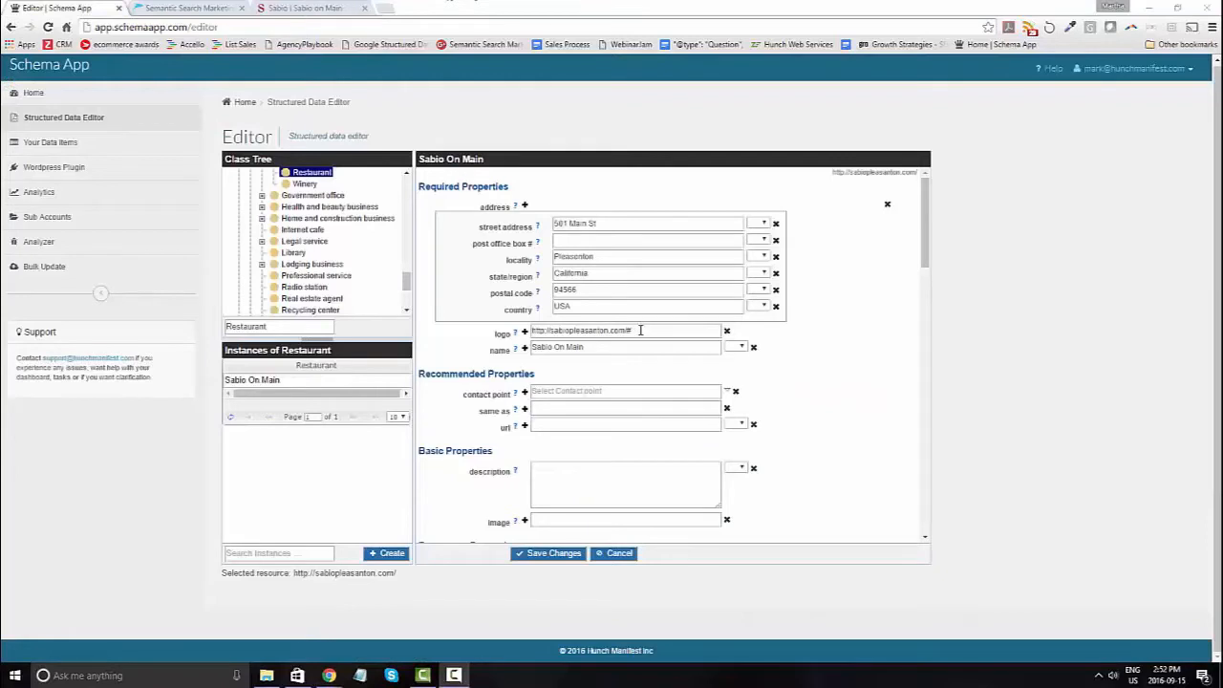
triple_click(605, 330)
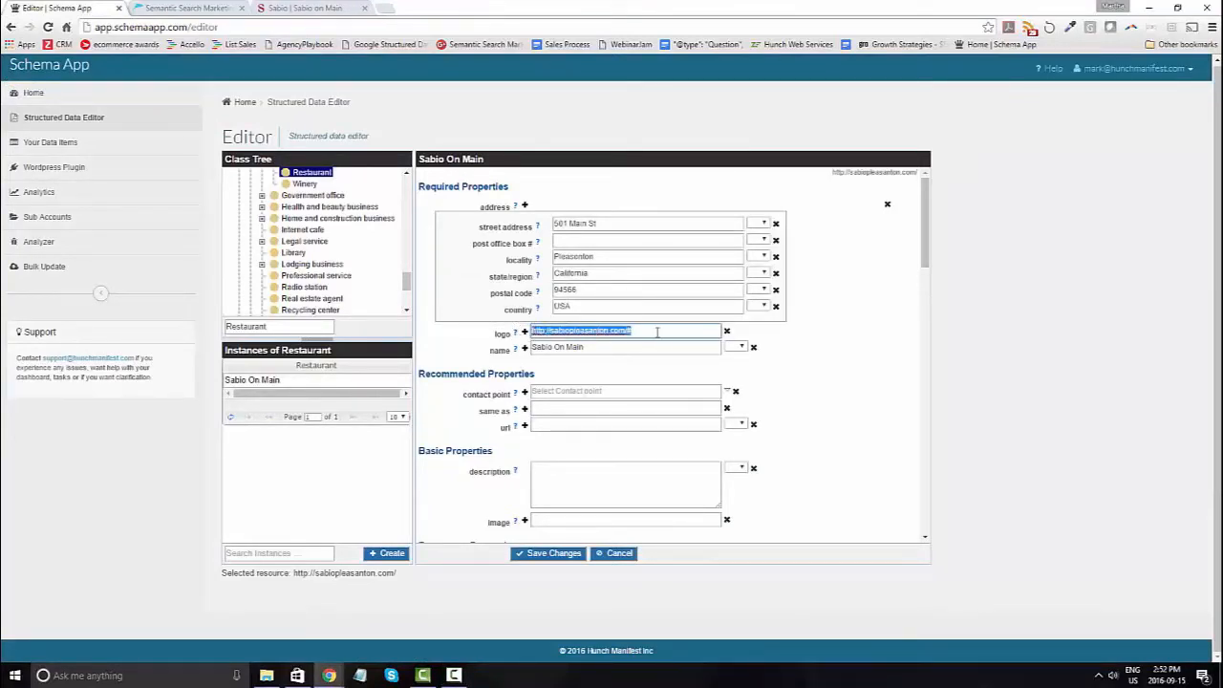
click(657, 332)
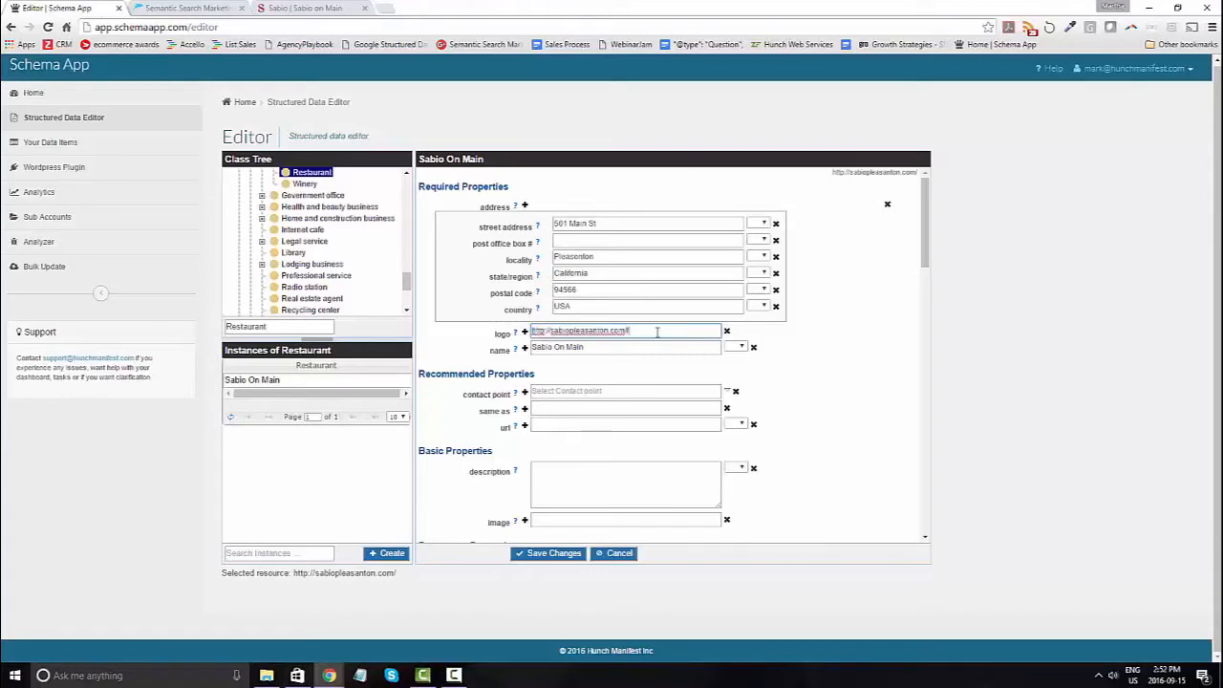
text(logo)
- Create a Contact point data item named Reservations for the restaurant's contact point, keeping the default URI and type
click(602, 391)
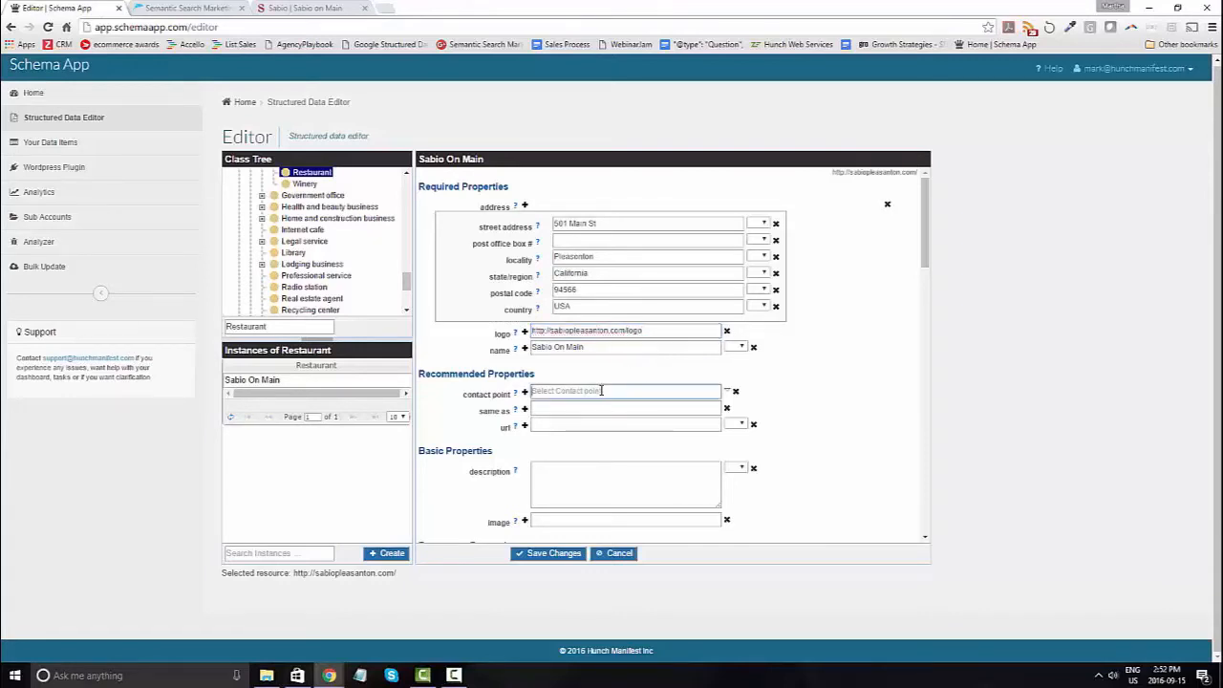
mouse_move(493, 396)
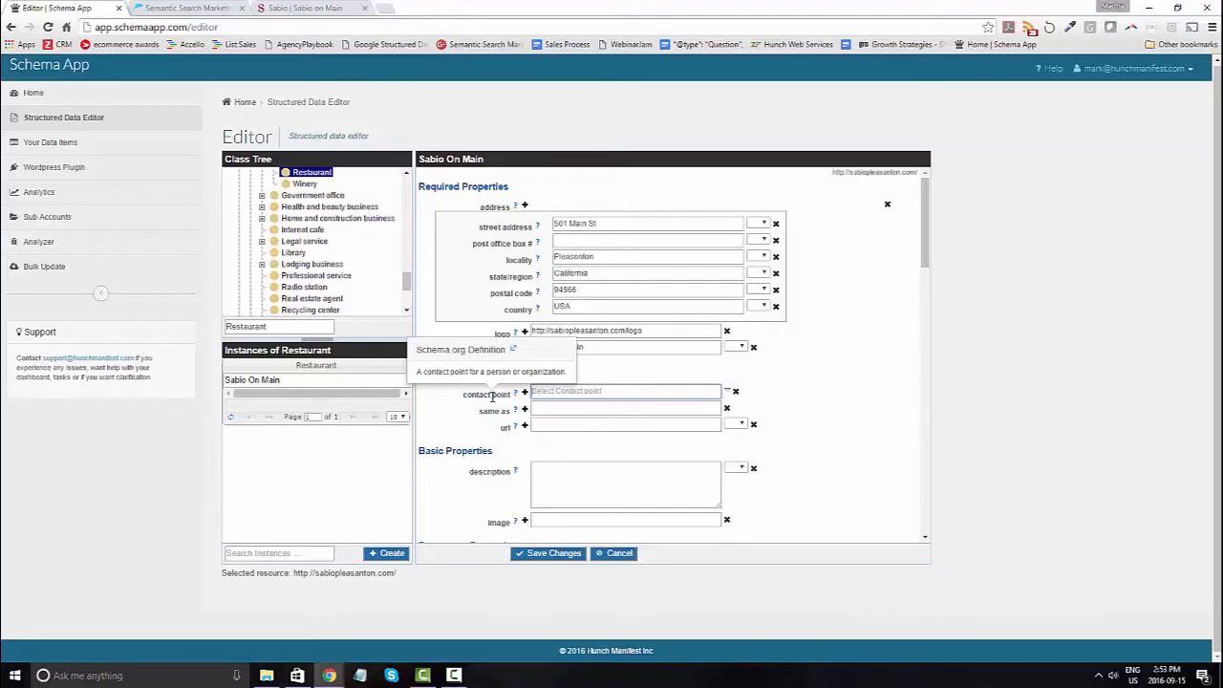
click(727, 392)
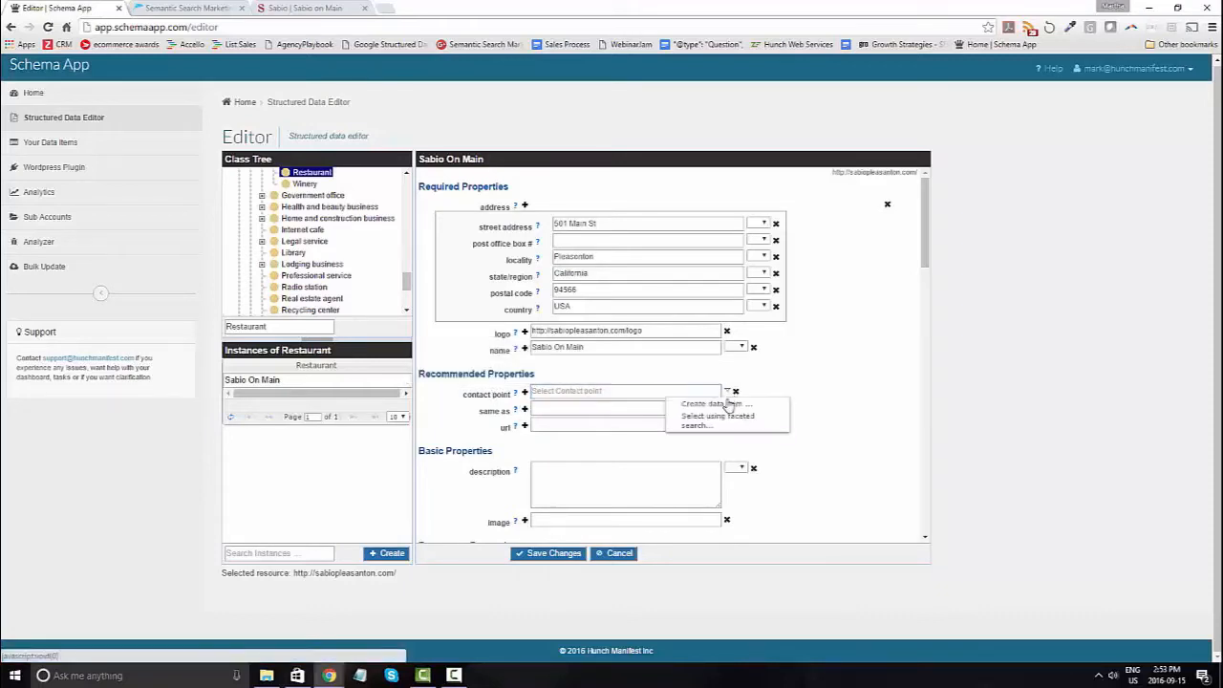
click(717, 404)
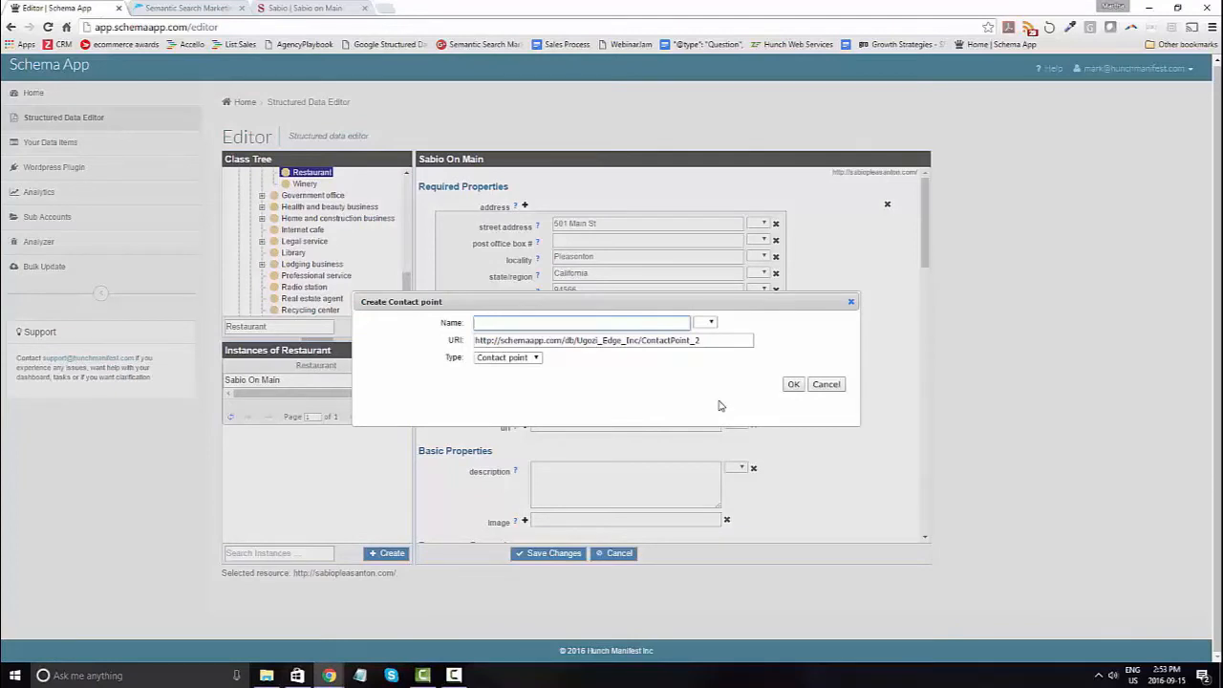
text(Reservations)
drag(713, 342, 466, 352)
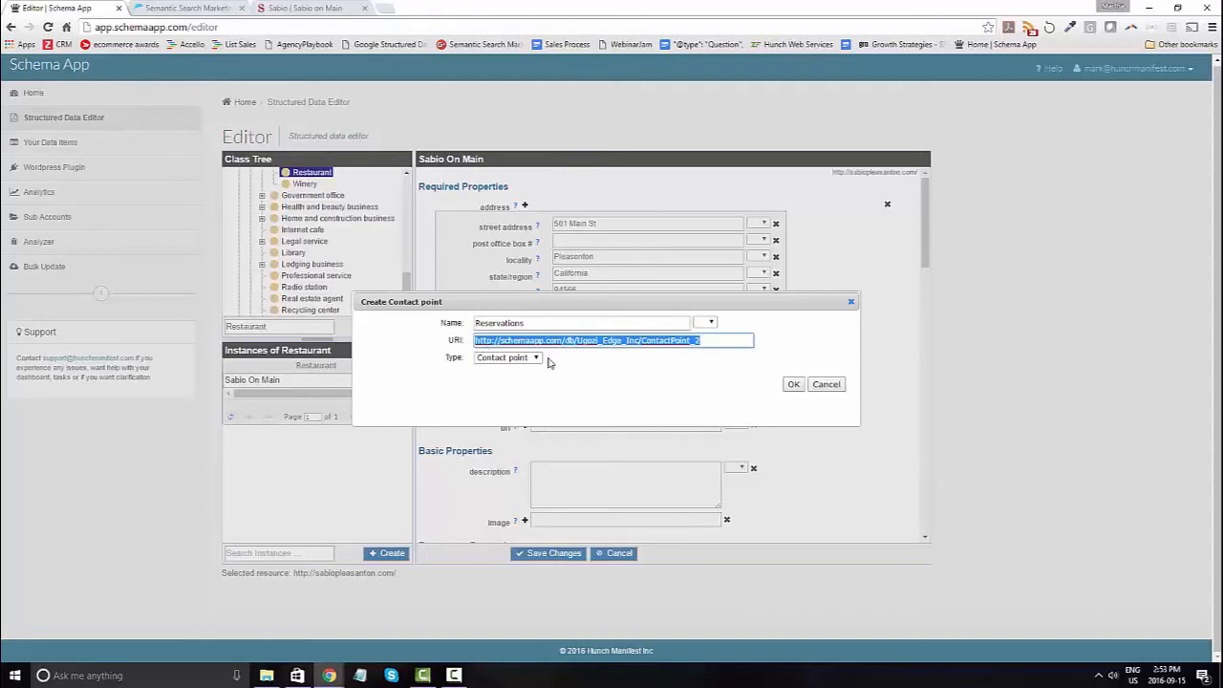
click(602, 363)
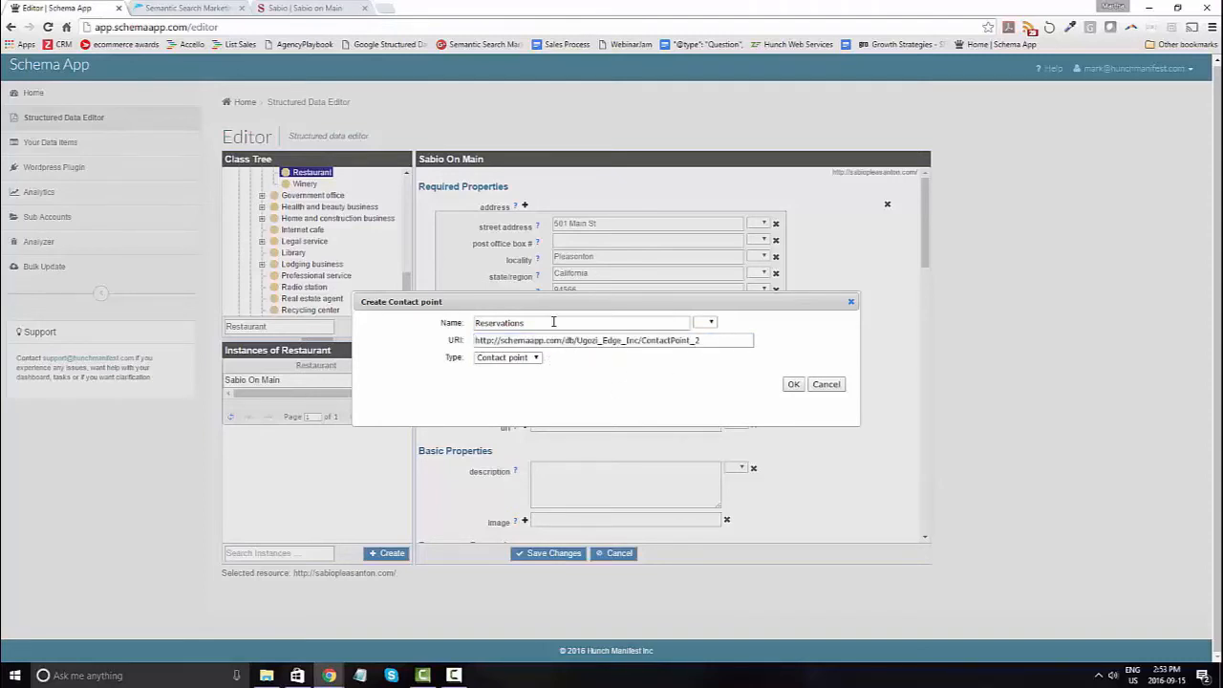
click(792, 385)
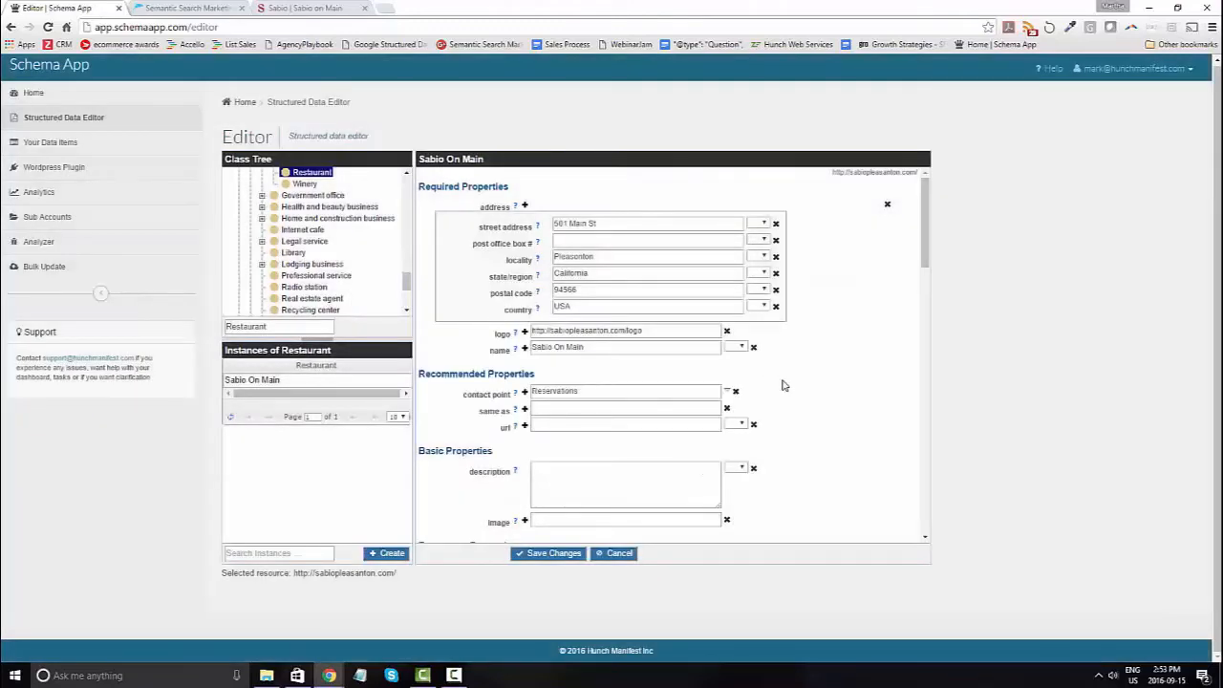
- Copy the Instagram link address from the Sabio website into the same as property and add two more same as entries
click(554, 410)
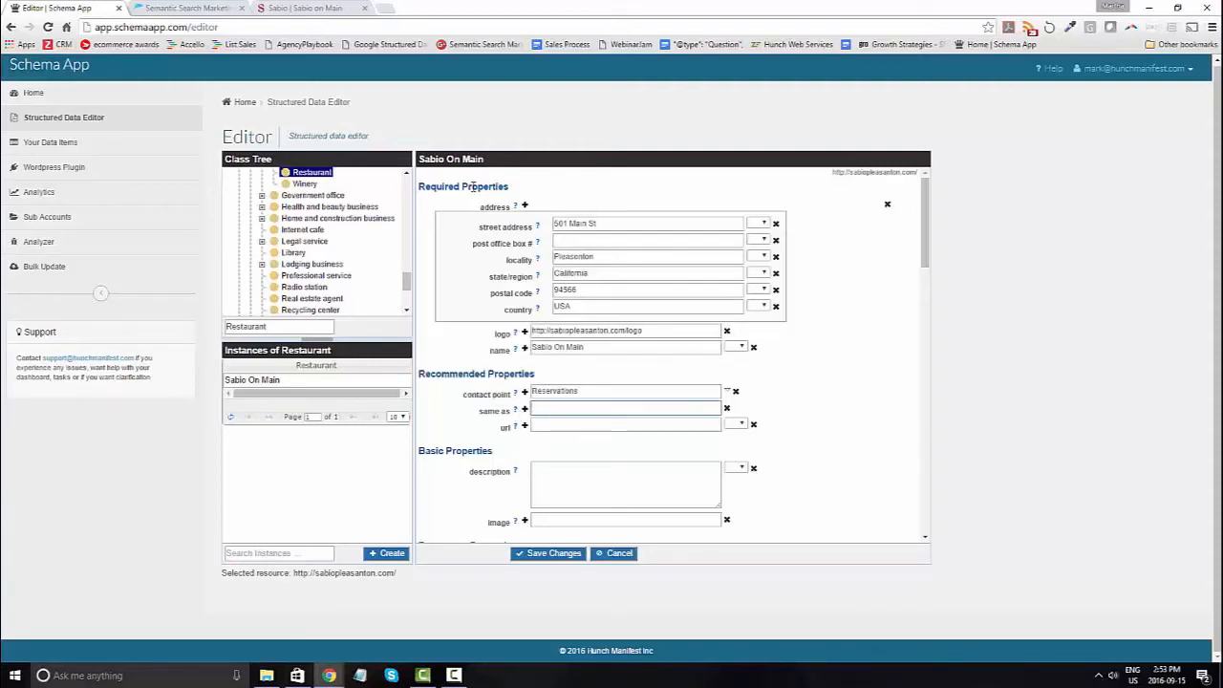
click(346, 7)
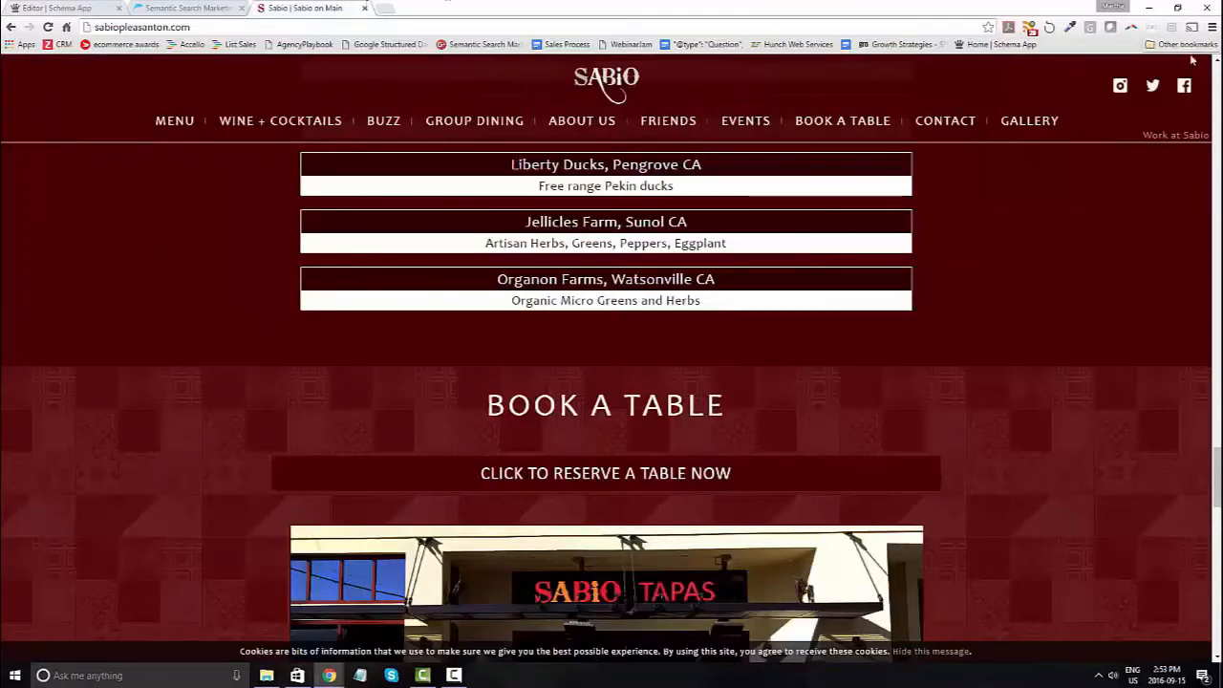
right_click(1120, 85)
click(1080, 160)
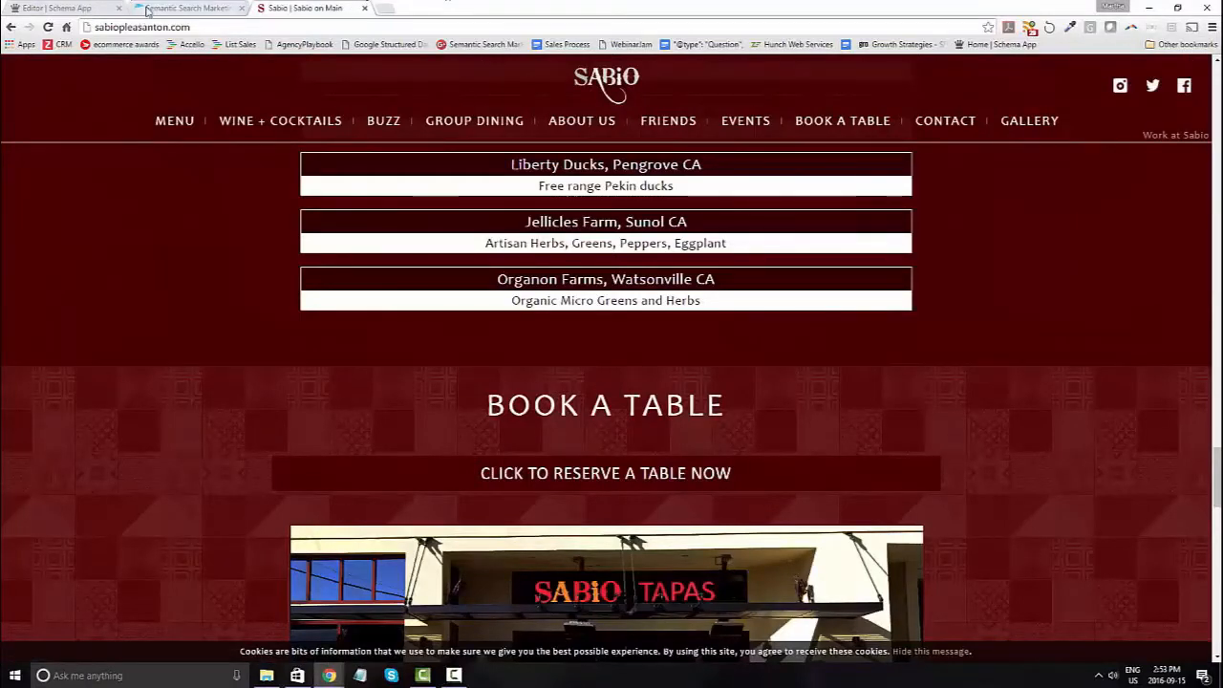
click(81, 8)
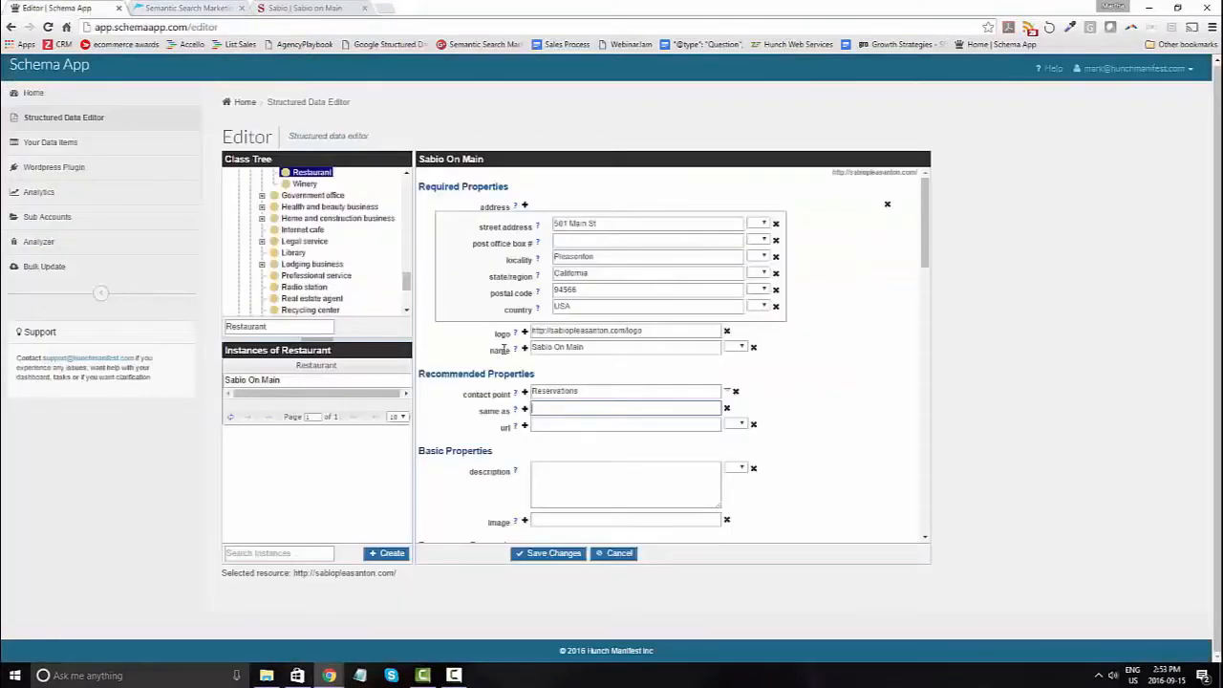
click(524, 409)
click(524, 409)
click(539, 407)
key(ctrl+v)
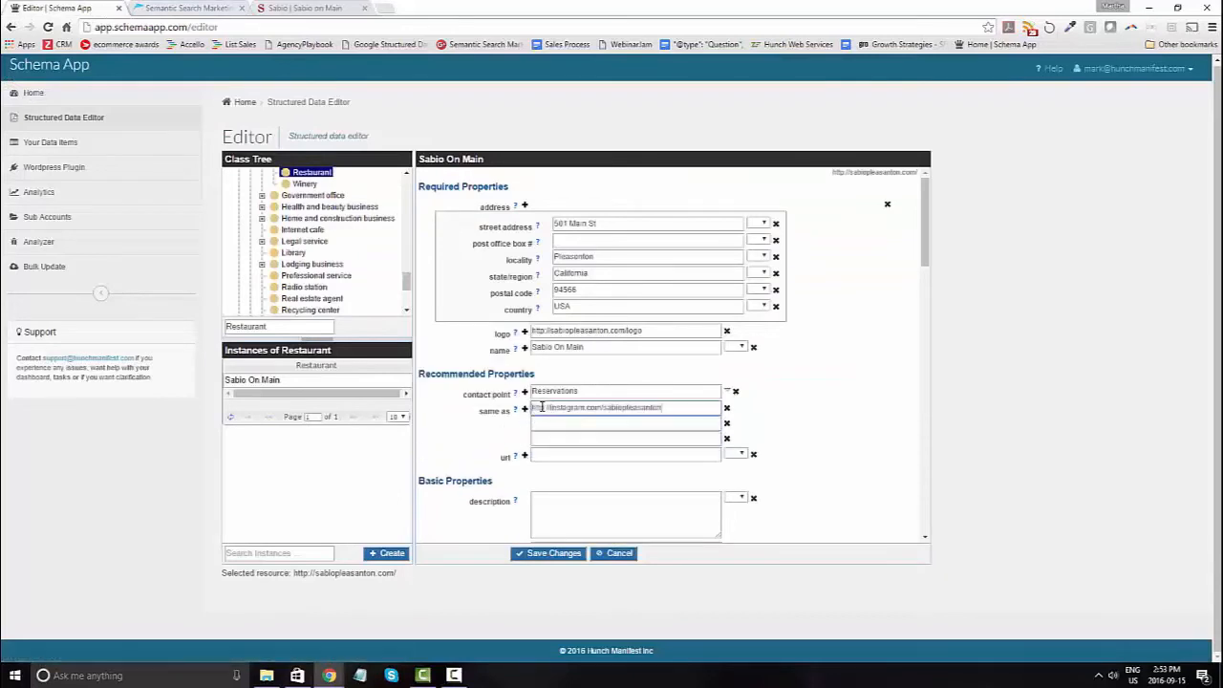
- Copy the Twitter link address from the Sabio website into the second same as entry and remove the empty third entry
click(553, 427)
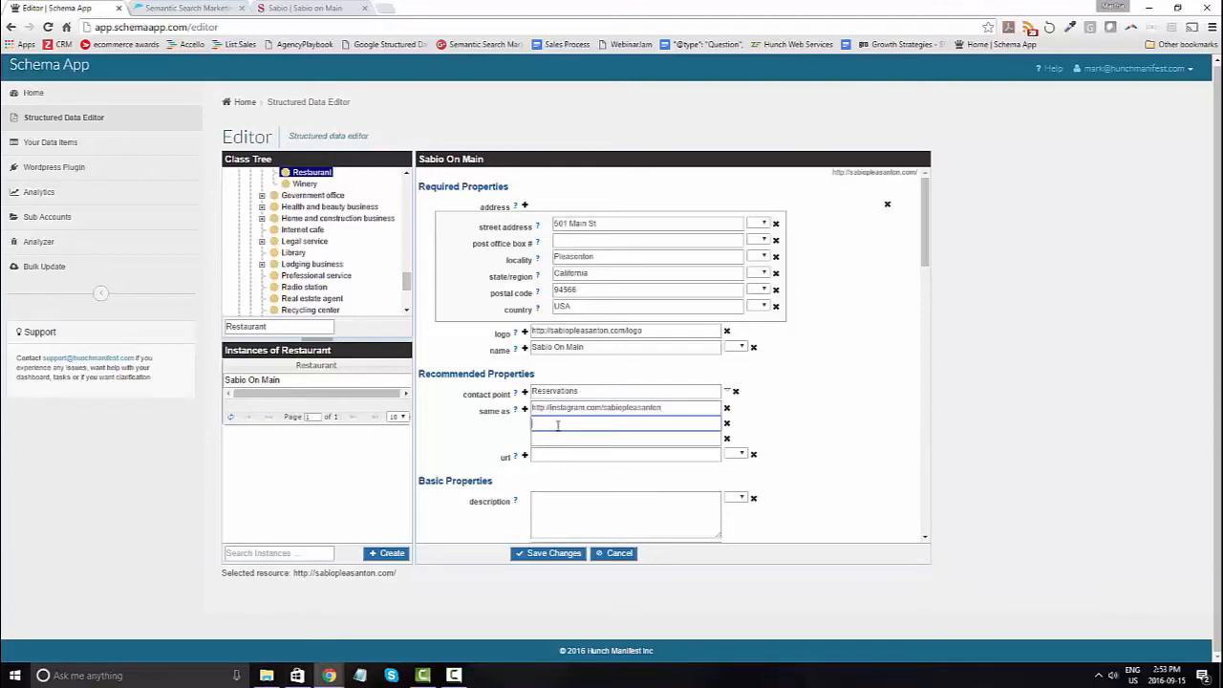
click(304, 8)
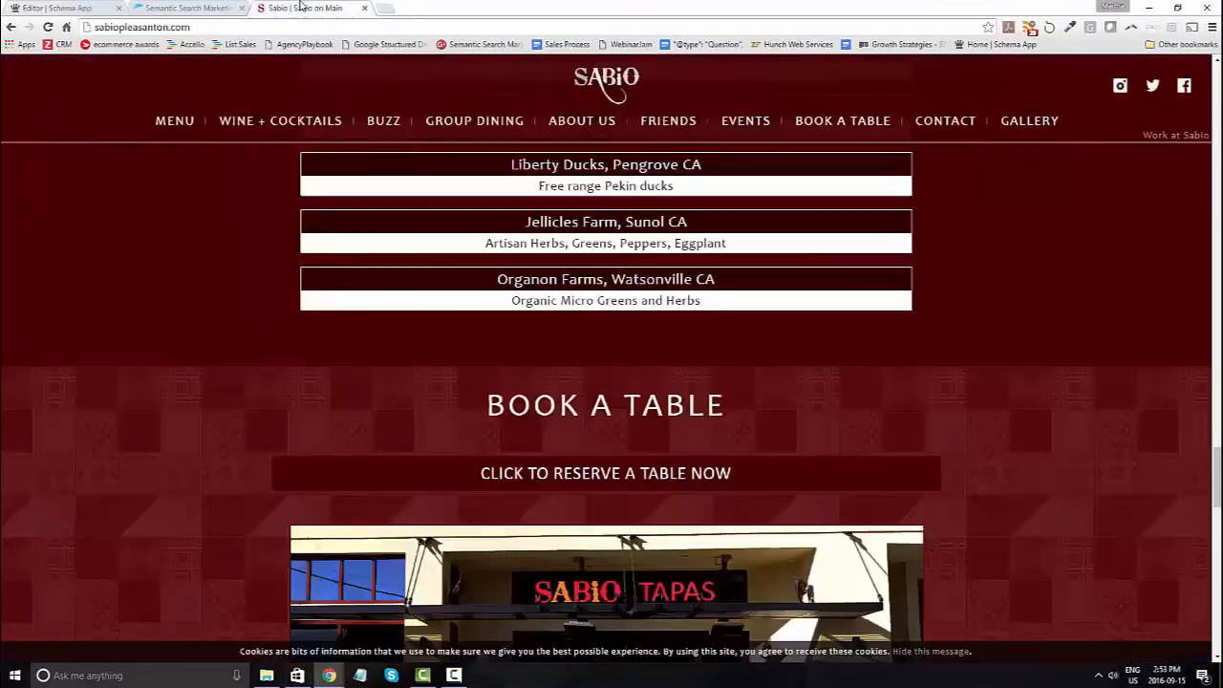
right_click(1154, 89)
click(1080, 161)
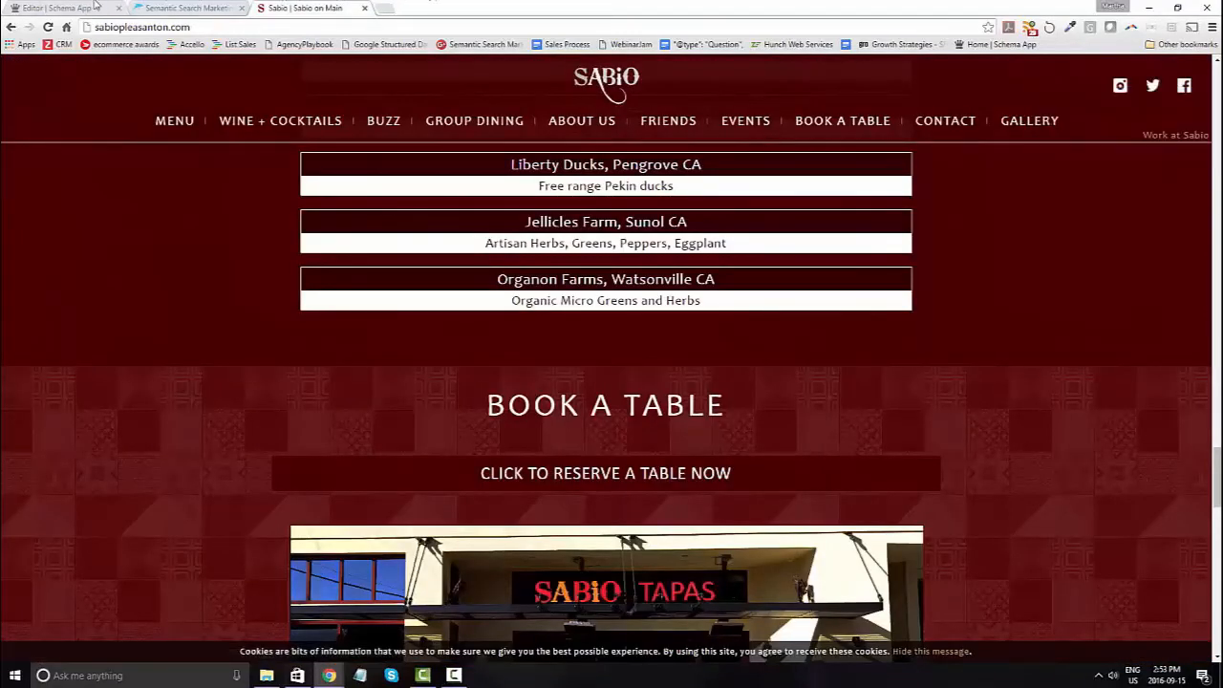
click(96, 5)
key(ctrl+v)
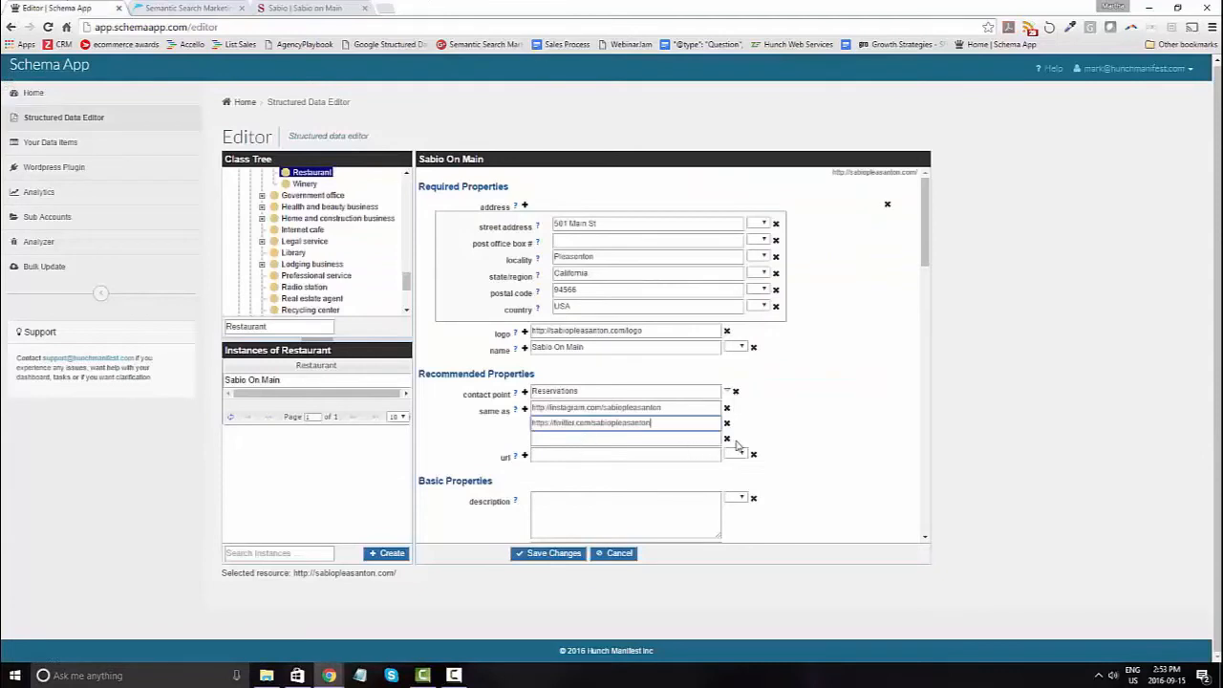
click(729, 442)
click(635, 440)
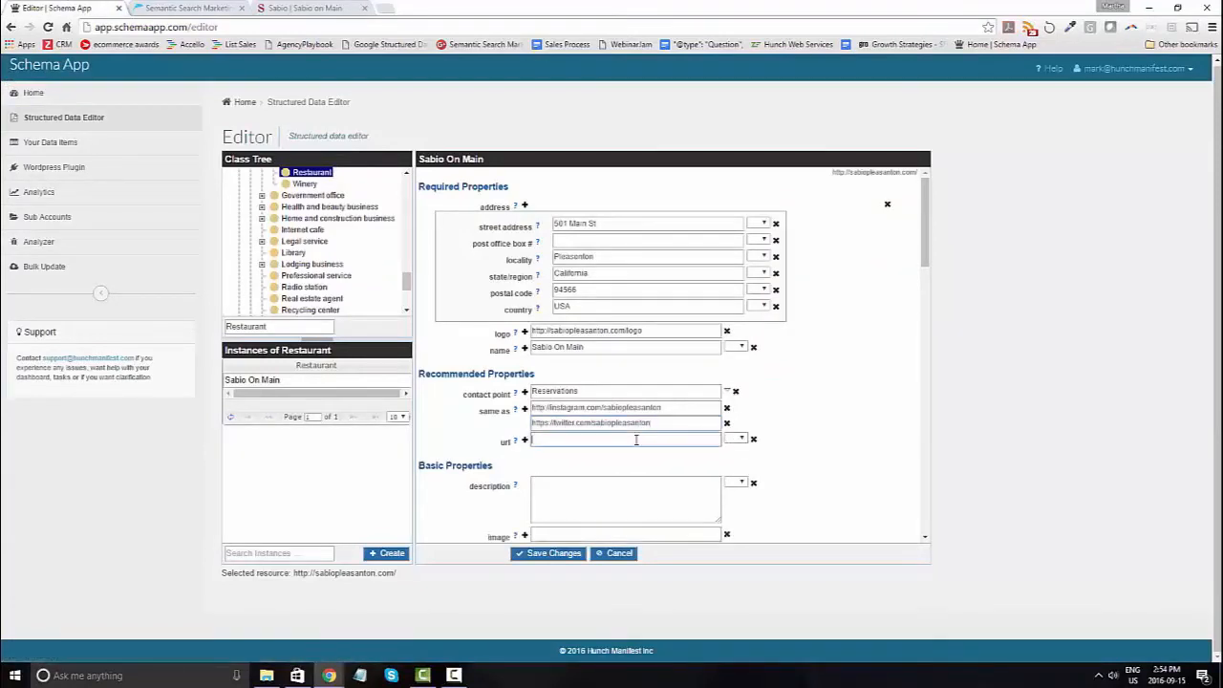
drag(398, 573, 293, 573)
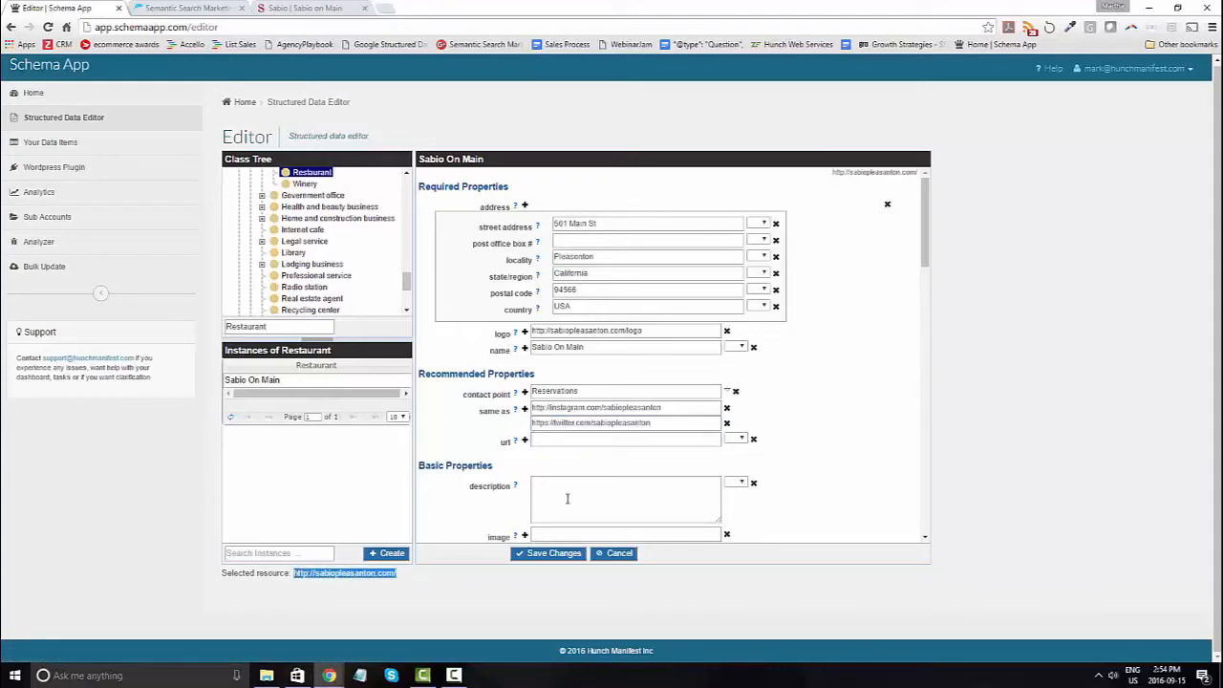
click(602, 440)
key(ctrl+v)
- Enter "Tapas restaurant." as the restaurant's description
click(611, 508)
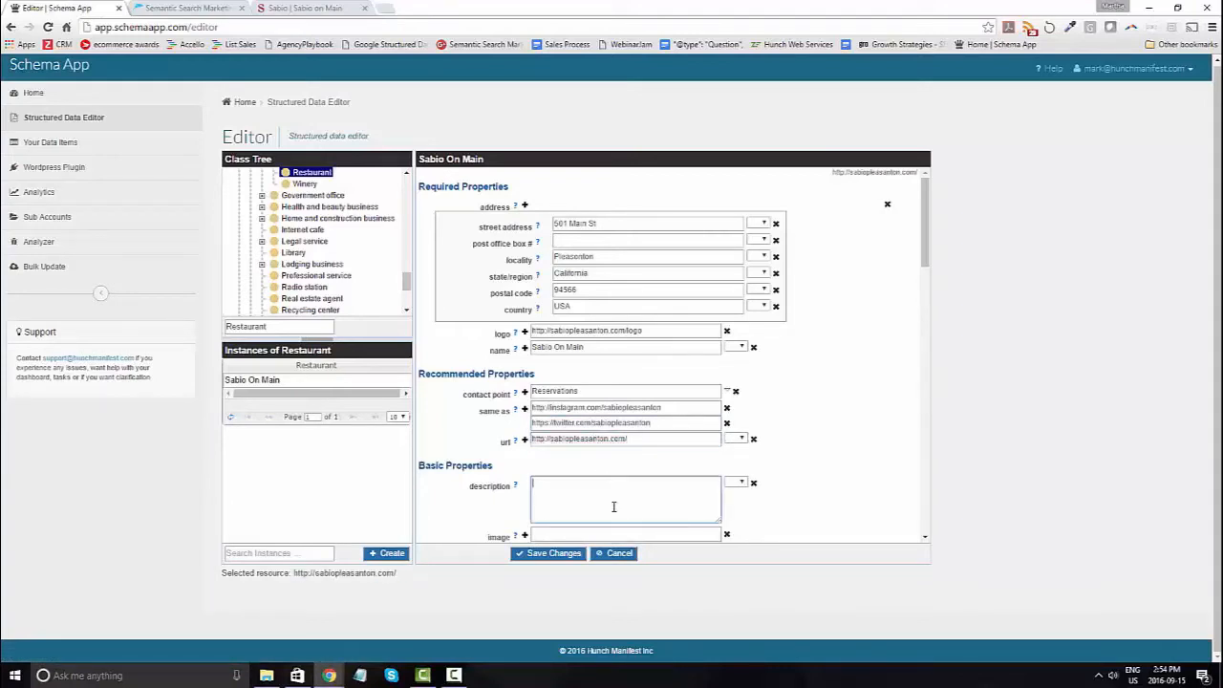
scroll(621, 493, down, 3)
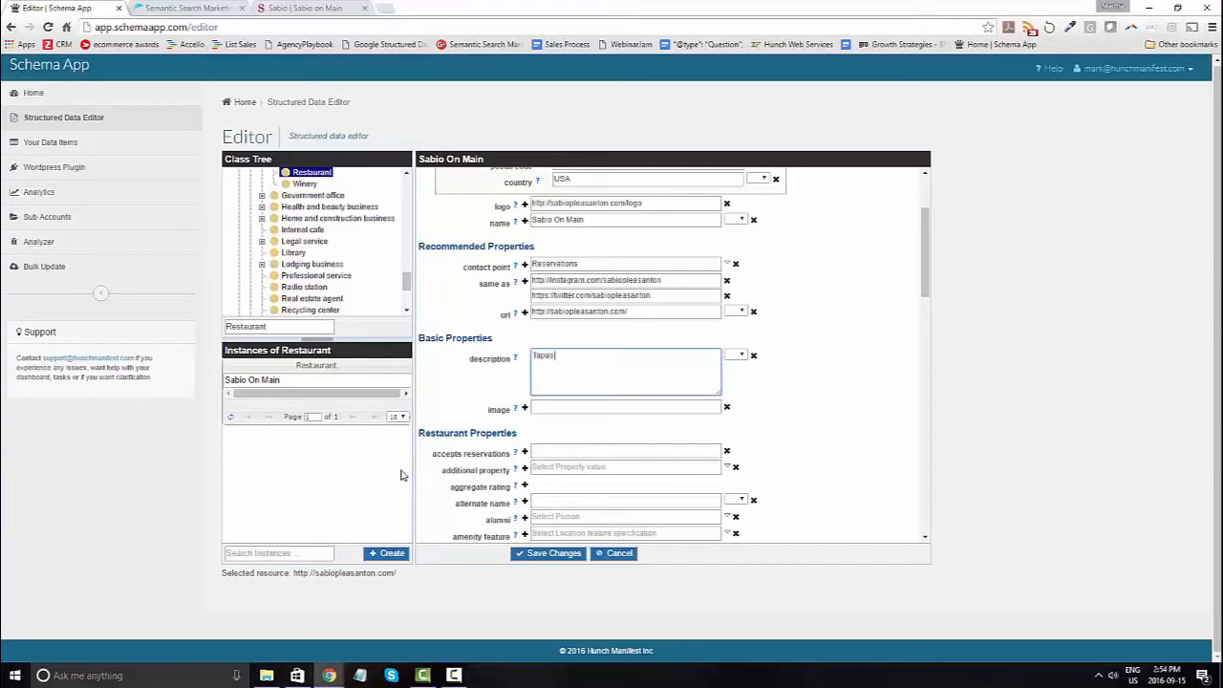
text(Tapas restaurant.)
- Start creating a data item for the area served property and label it Mountain View
drag(922, 276, 912, 320)
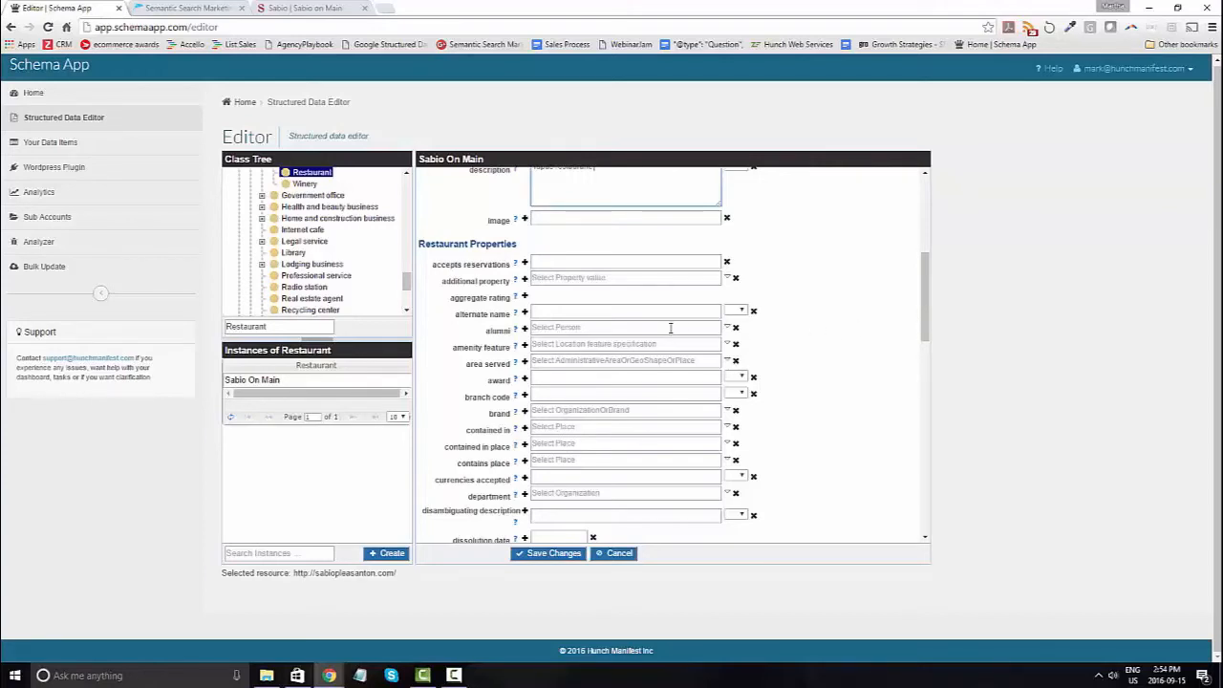
click(576, 359)
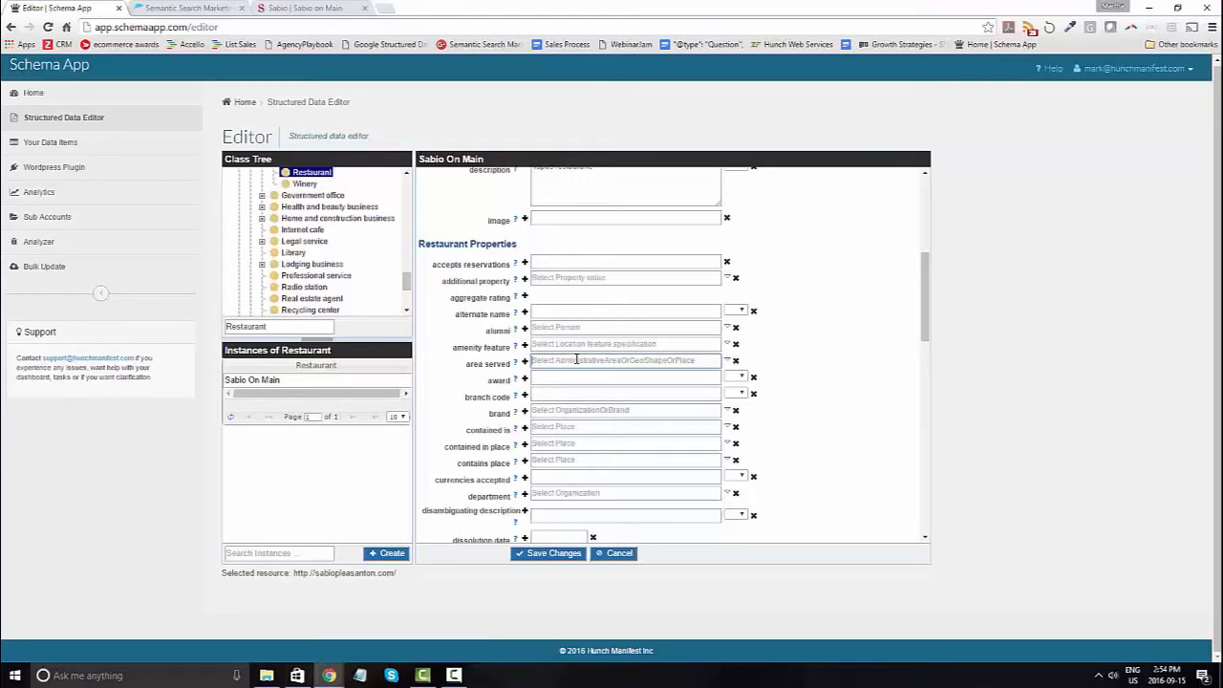
click(727, 363)
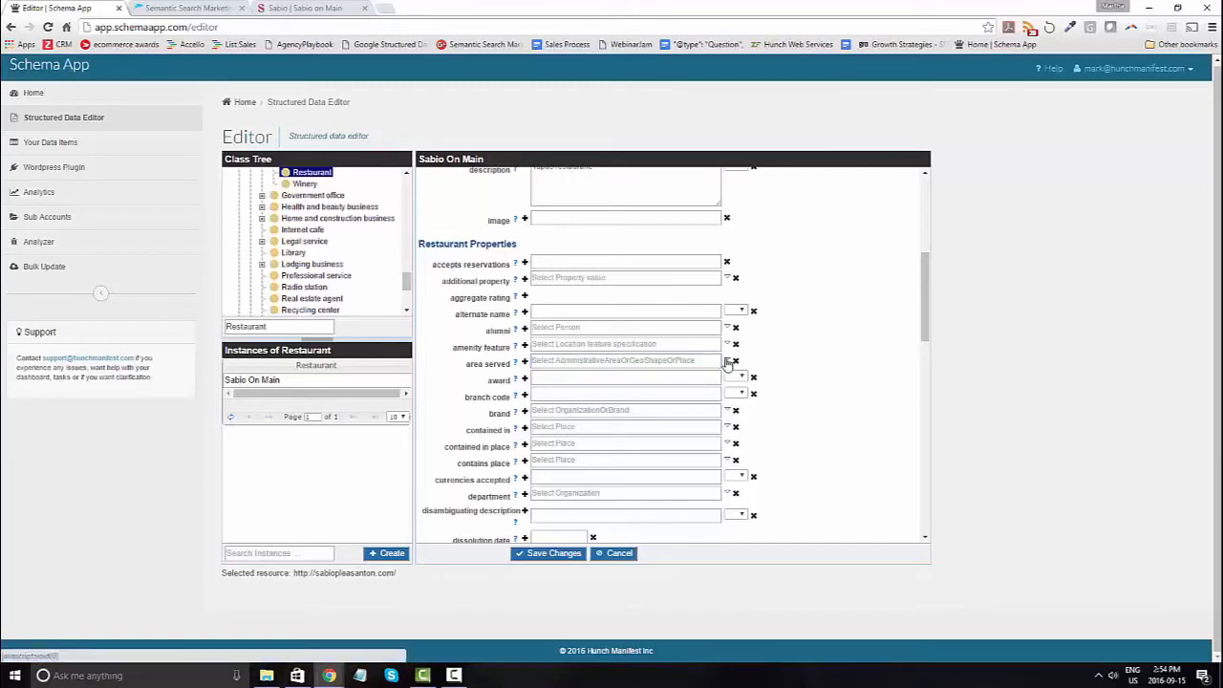
click(727, 364)
click(724, 371)
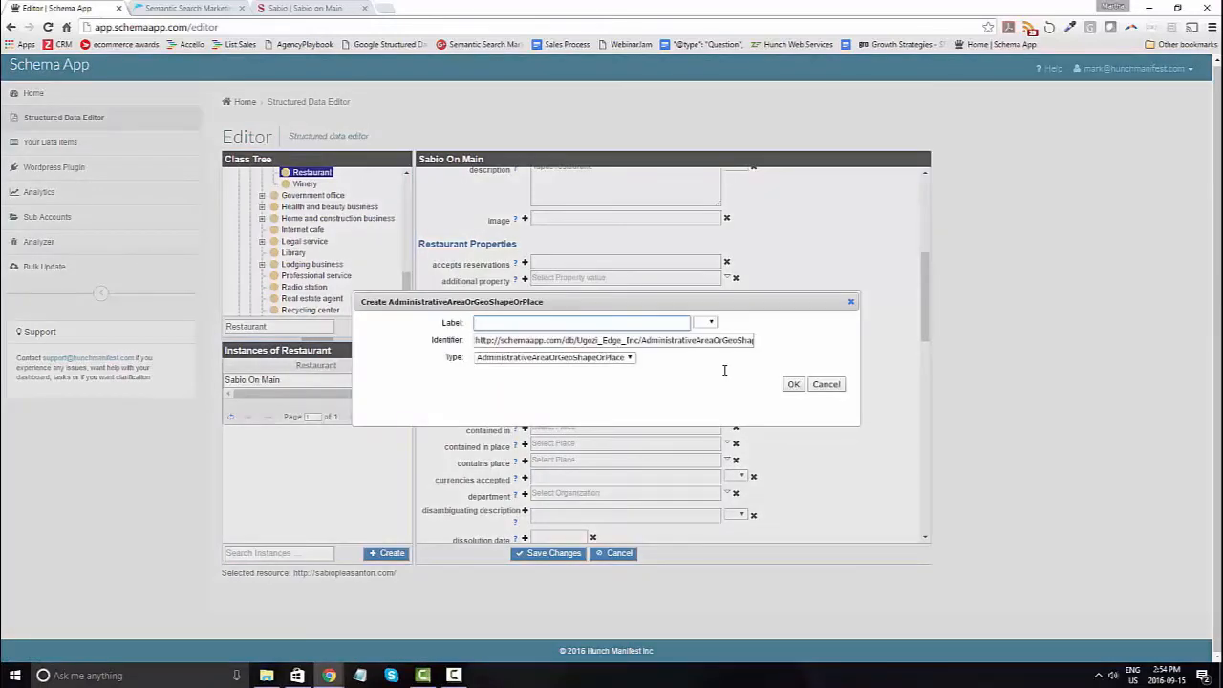
text(Mountain)
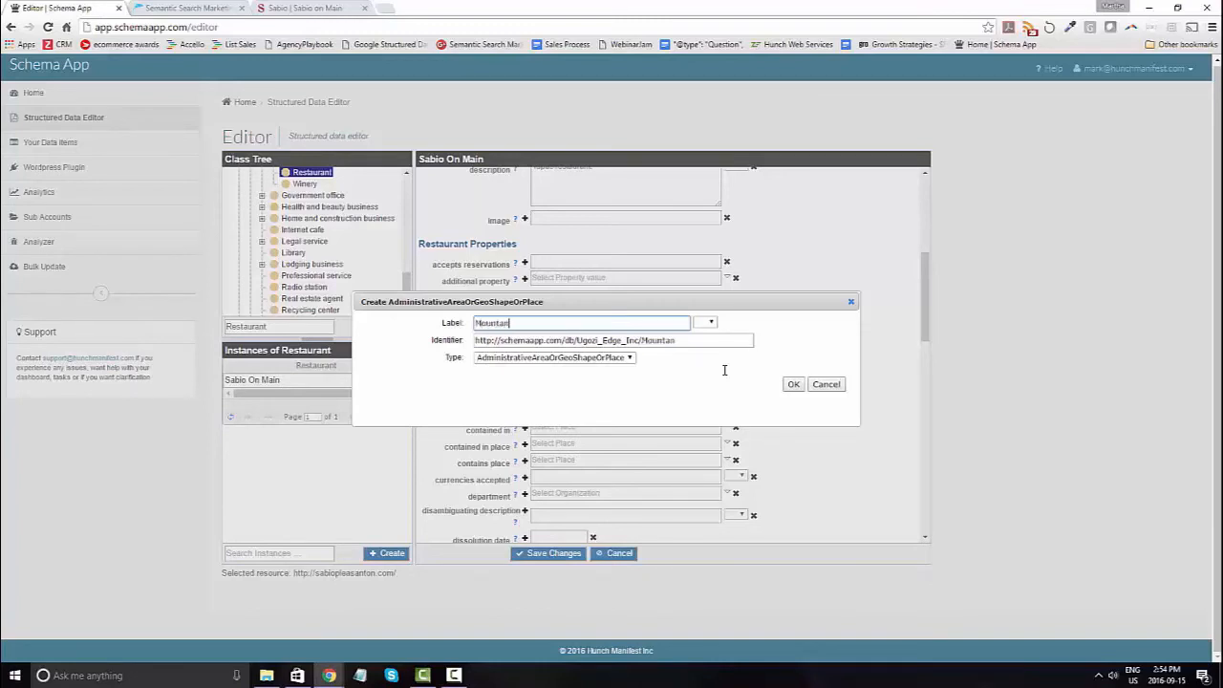
text( View)
- Open Wikipedia in a new browser tab and look up the Mountain View page for the area's identifier
drag(714, 343, 454, 342)
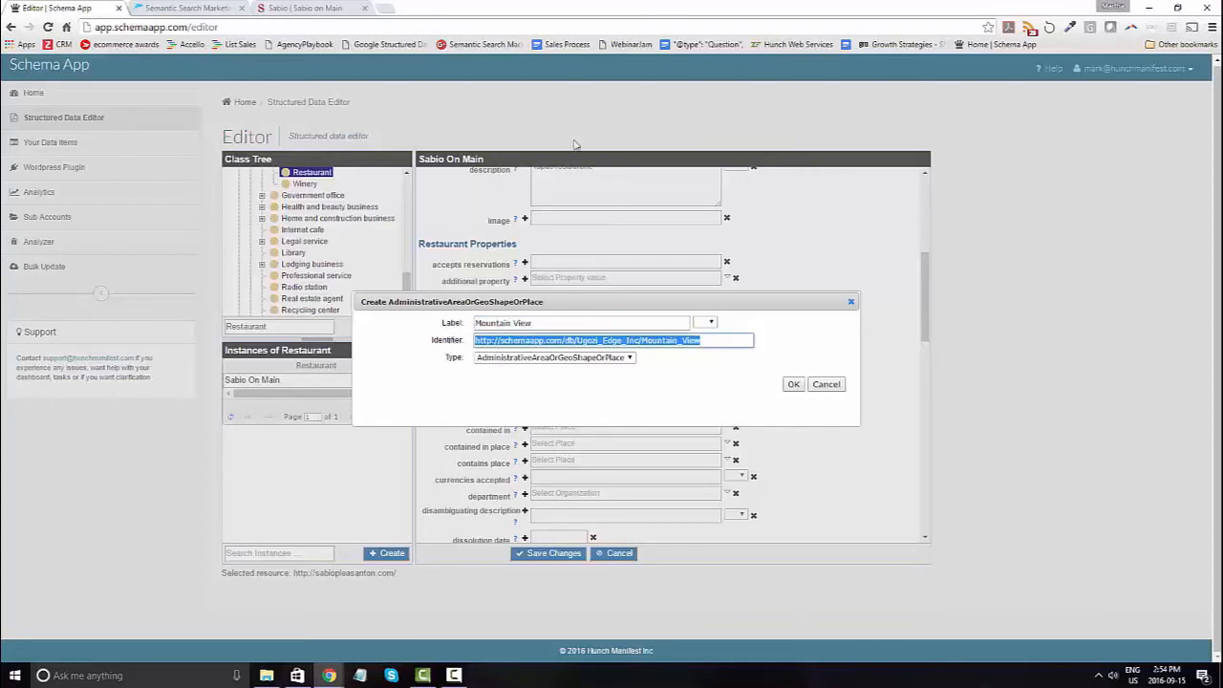
click(384, 7)
text(wik)
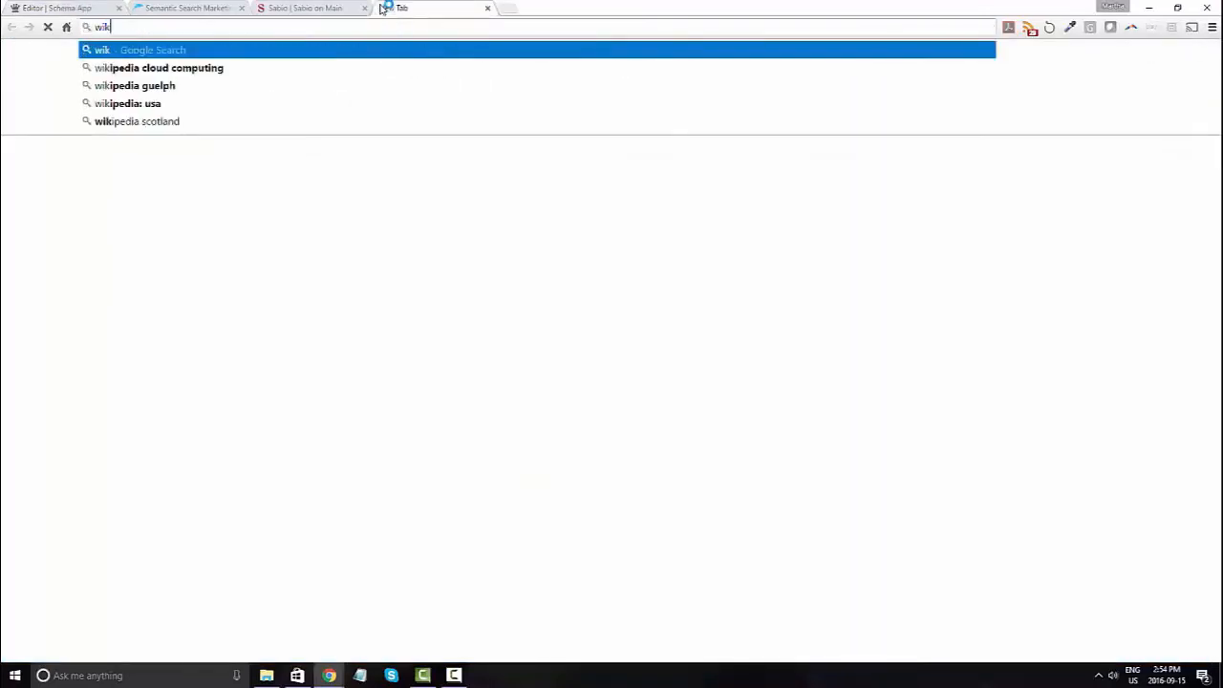
text(ipedia)
key(Return)
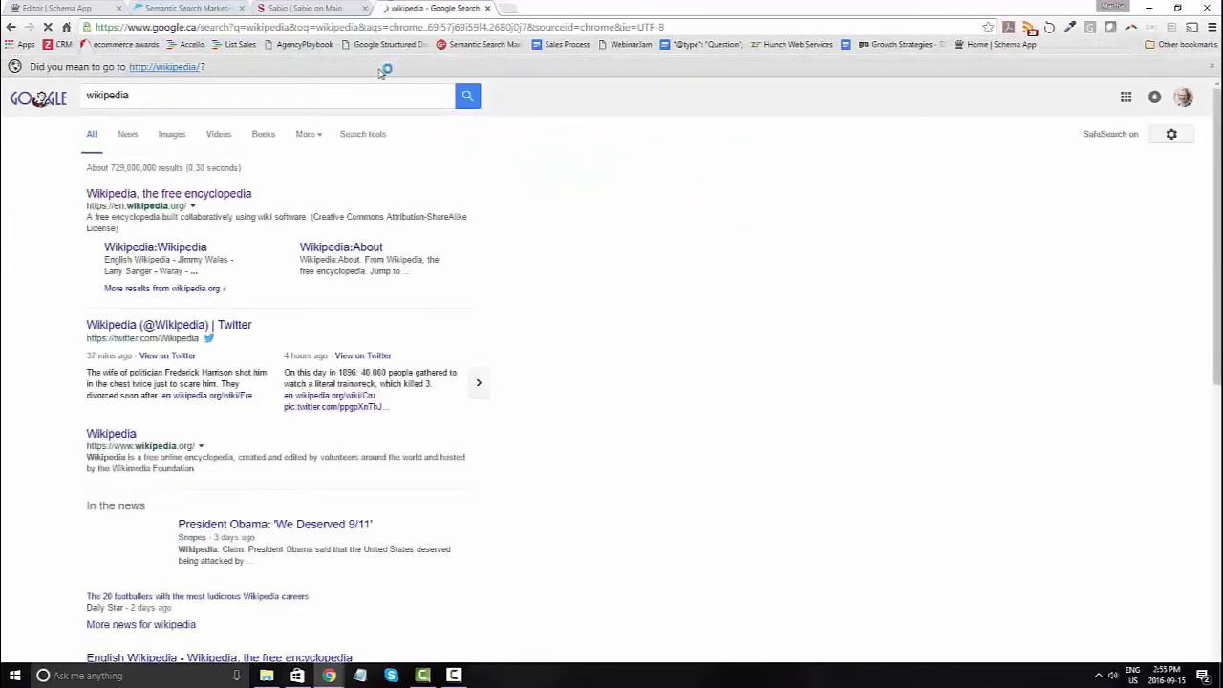
click(186, 194)
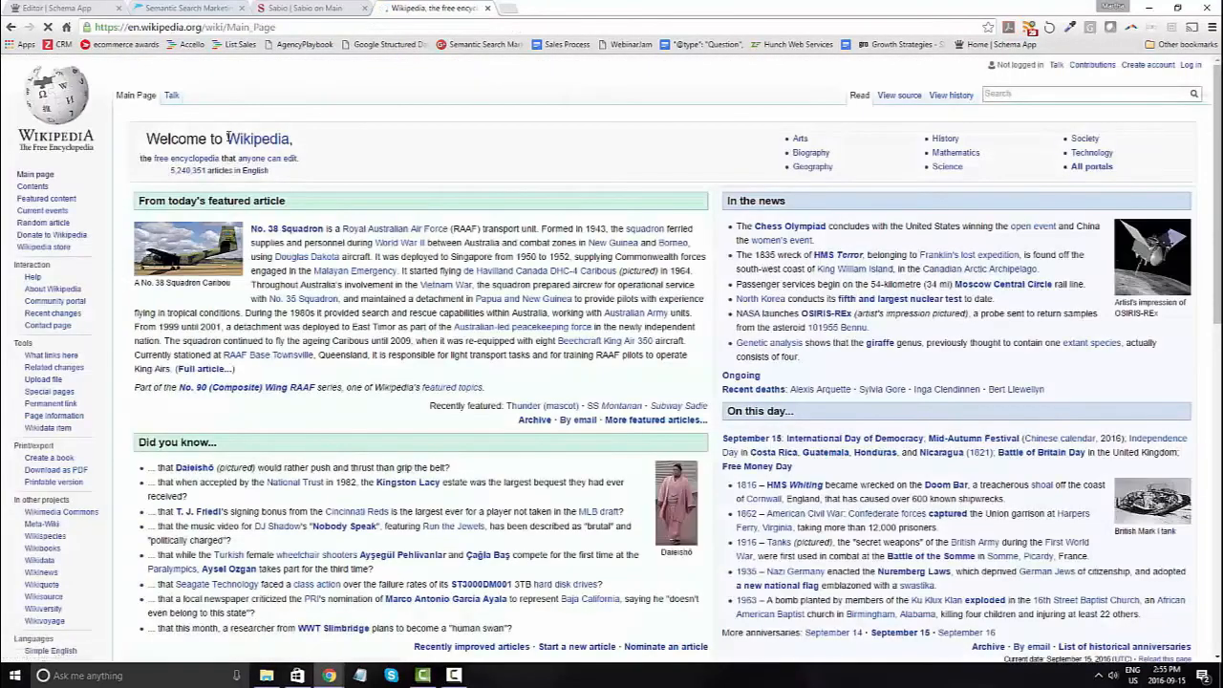
text(mountain view)
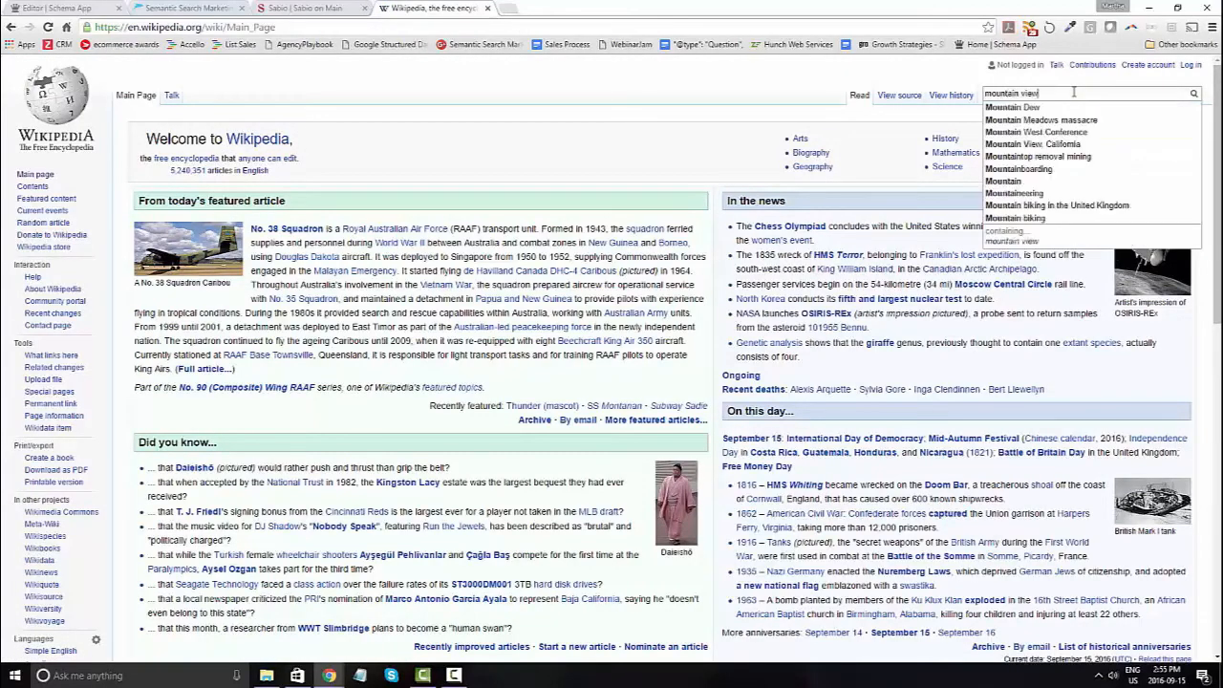
key(Return)
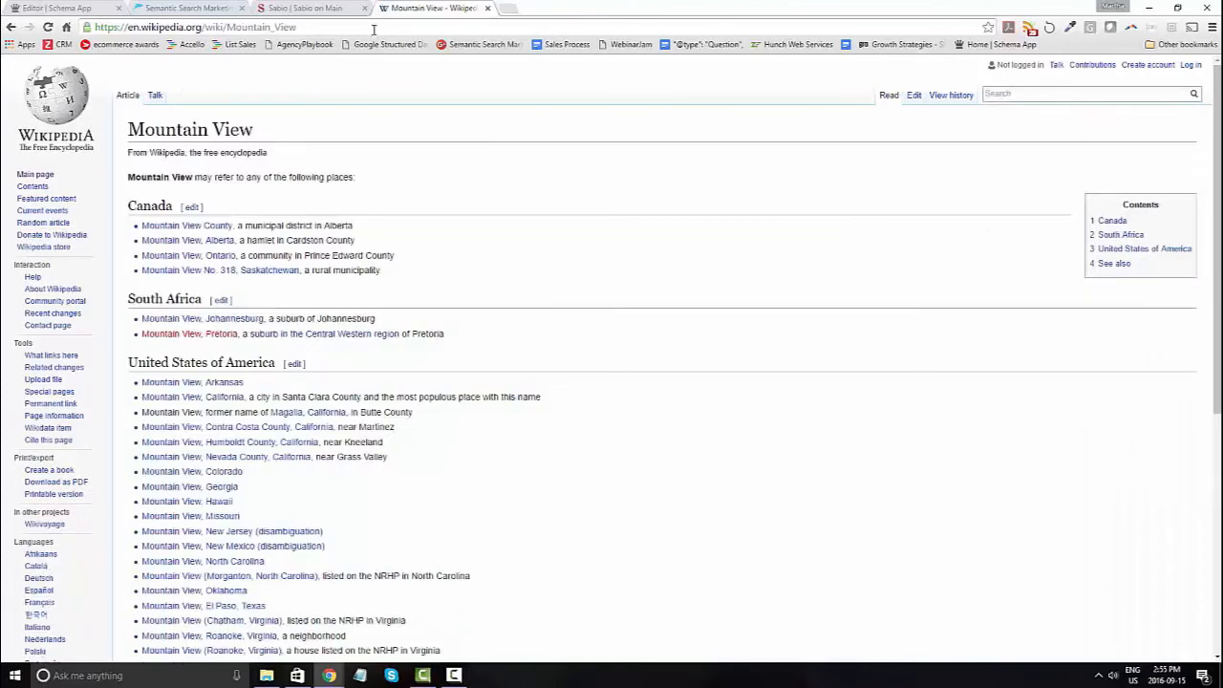
click(377, 29)
key(ctrl+c)
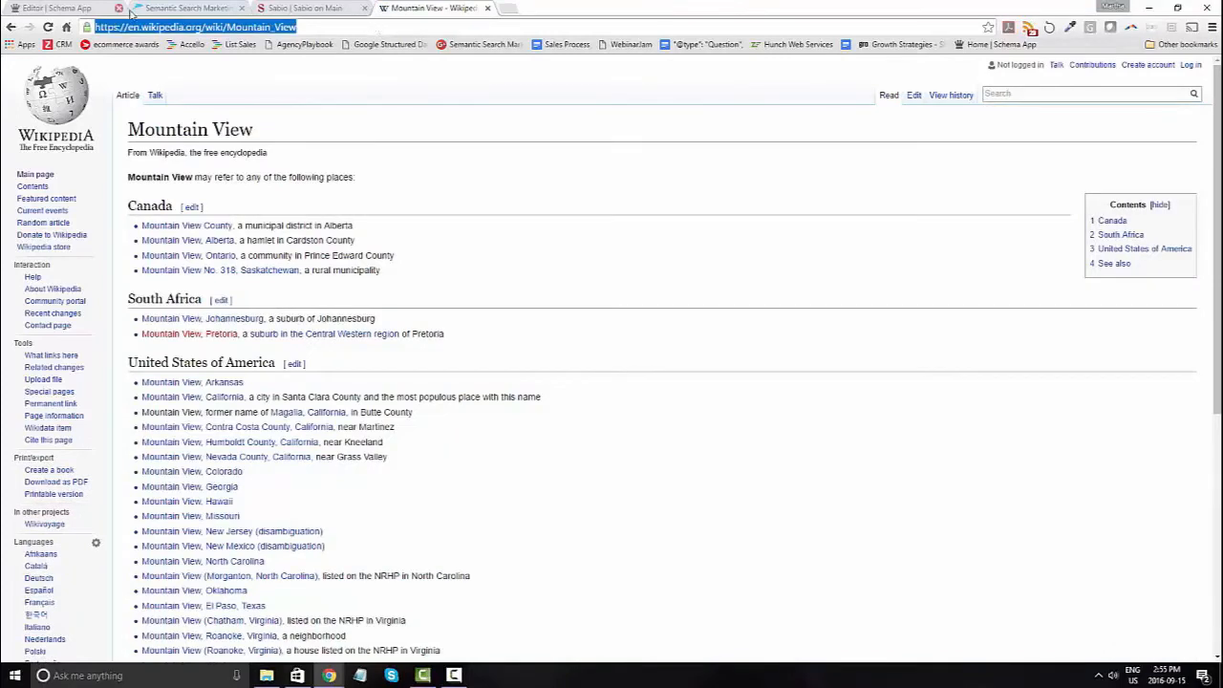
click(57, 8)
key(ctrl+v)
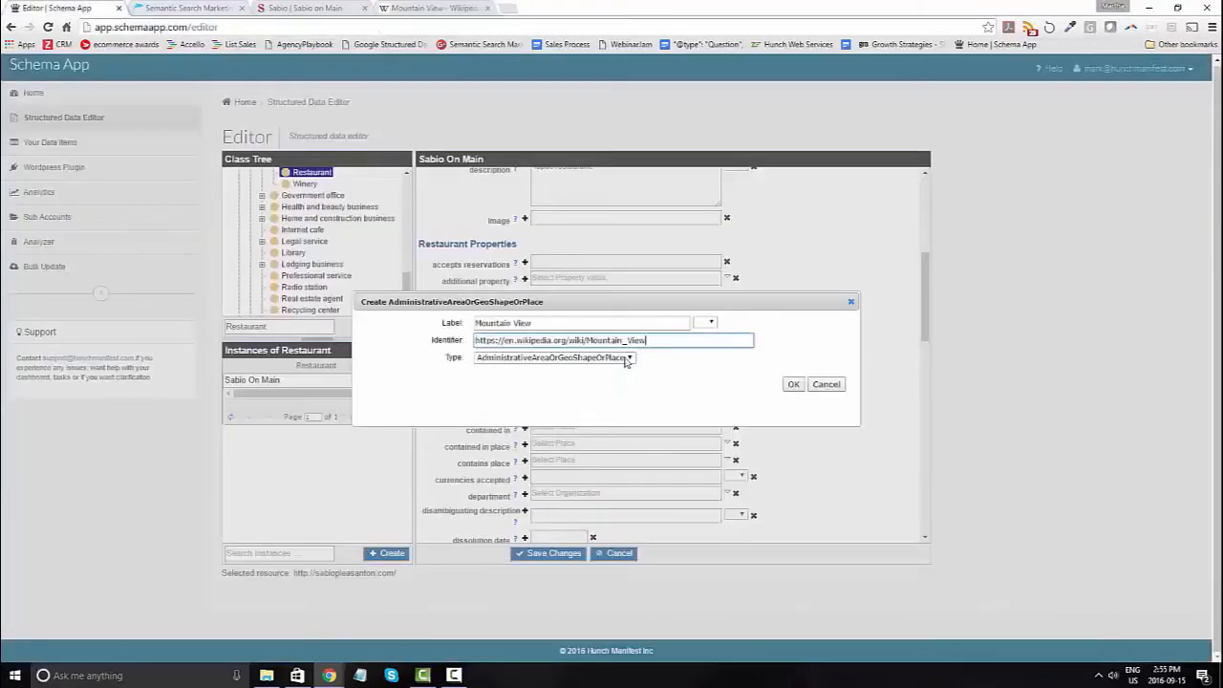
- Set the type of the new Mountain View area served item to City and create the item
click(619, 358)
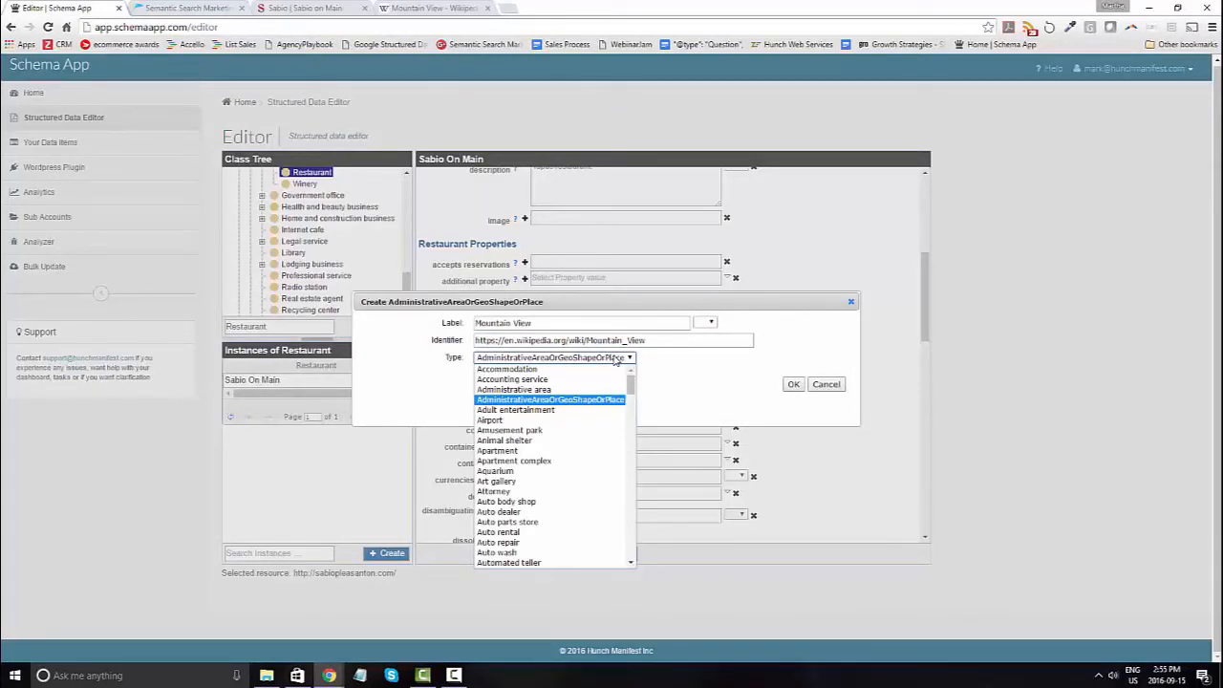
text(city)
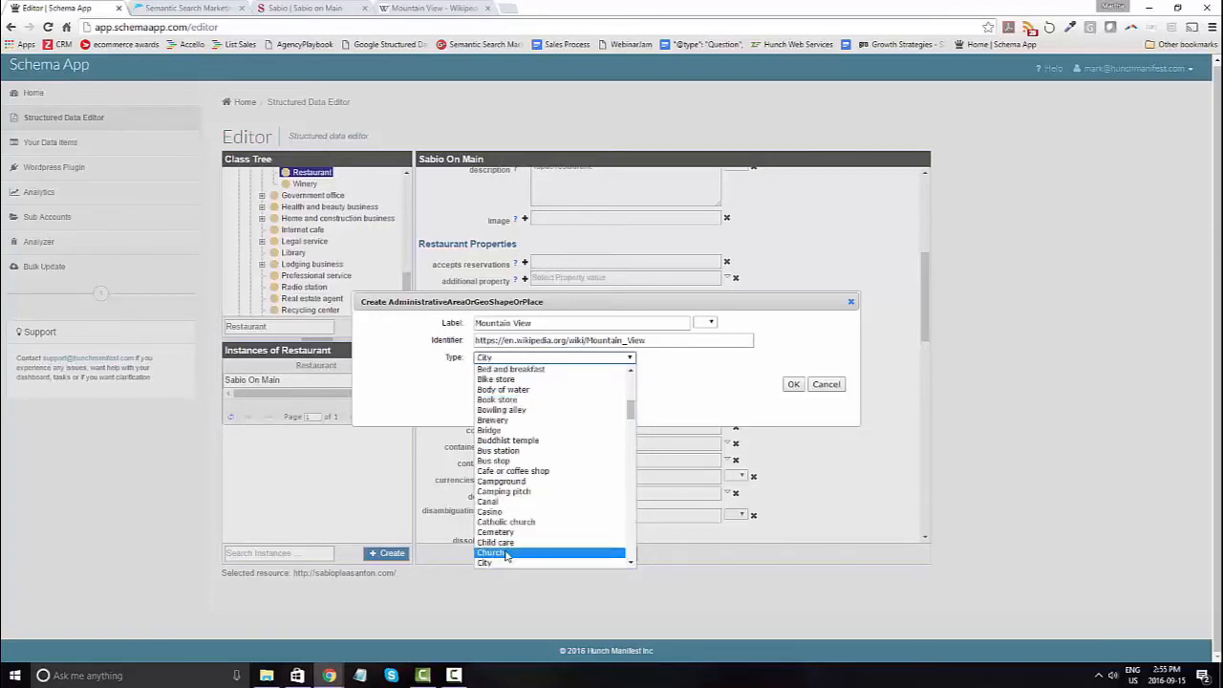
click(549, 563)
click(793, 385)
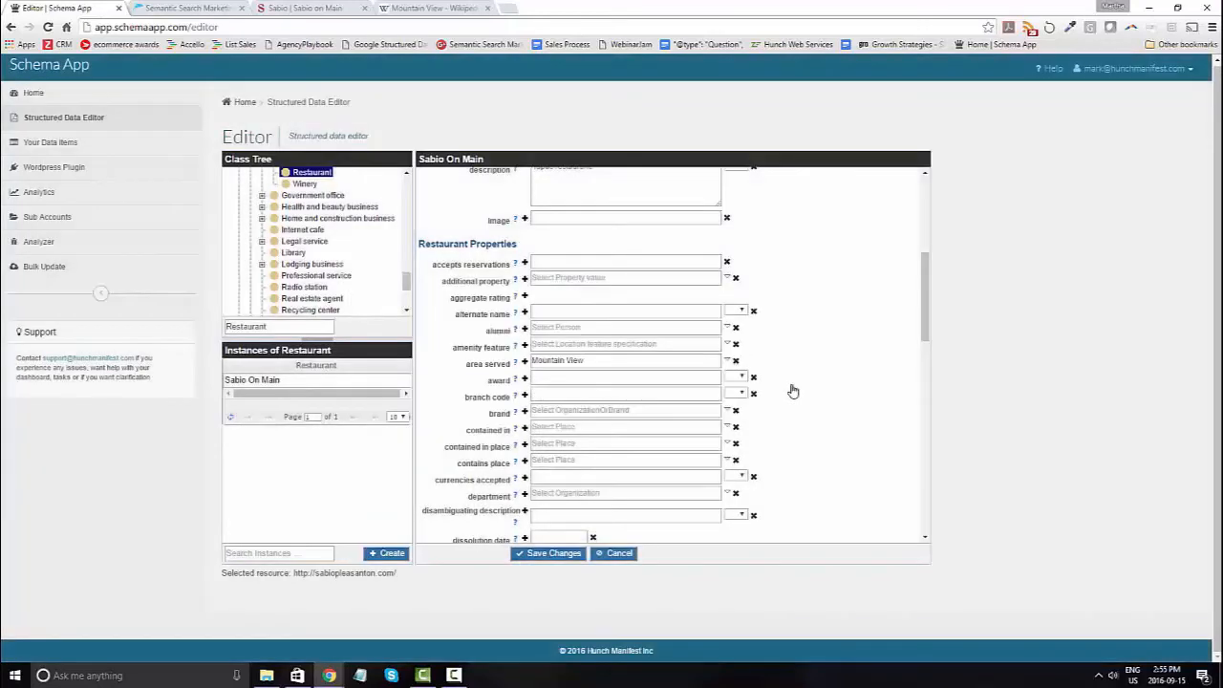
click(525, 363)
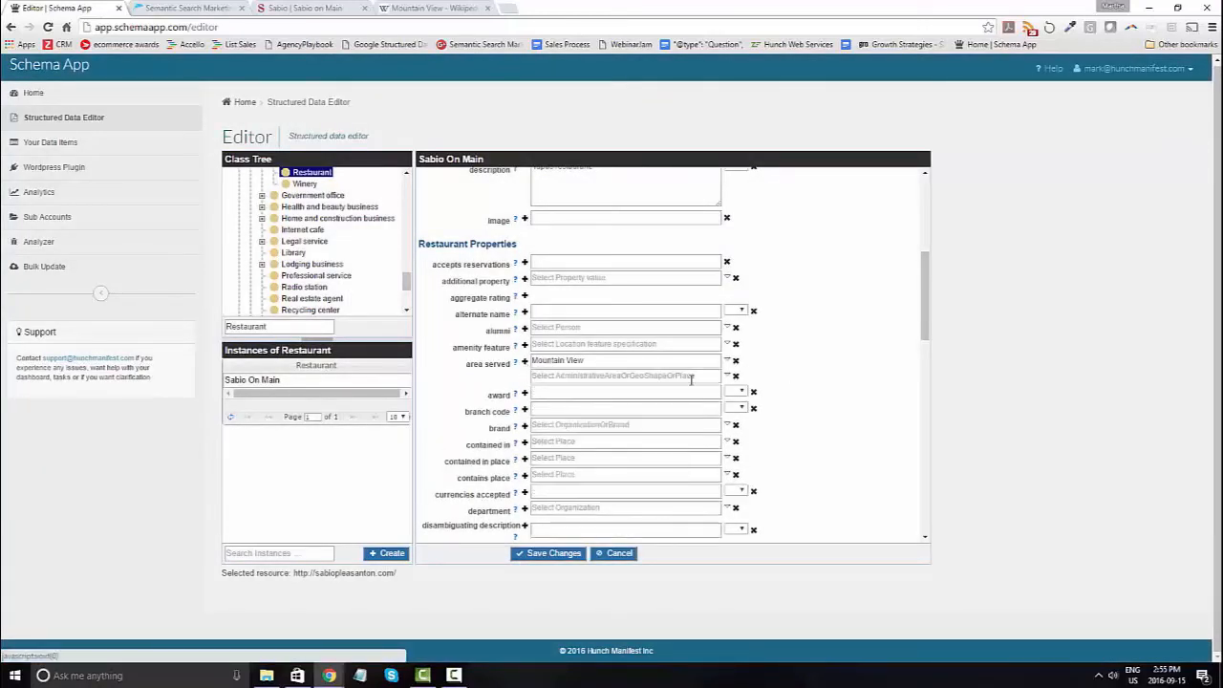
click(735, 377)
- Look through the remaining restaurant properties and save the changes to Sabio On Main despite the constraint violations
scroll(828, 389, down, 4)
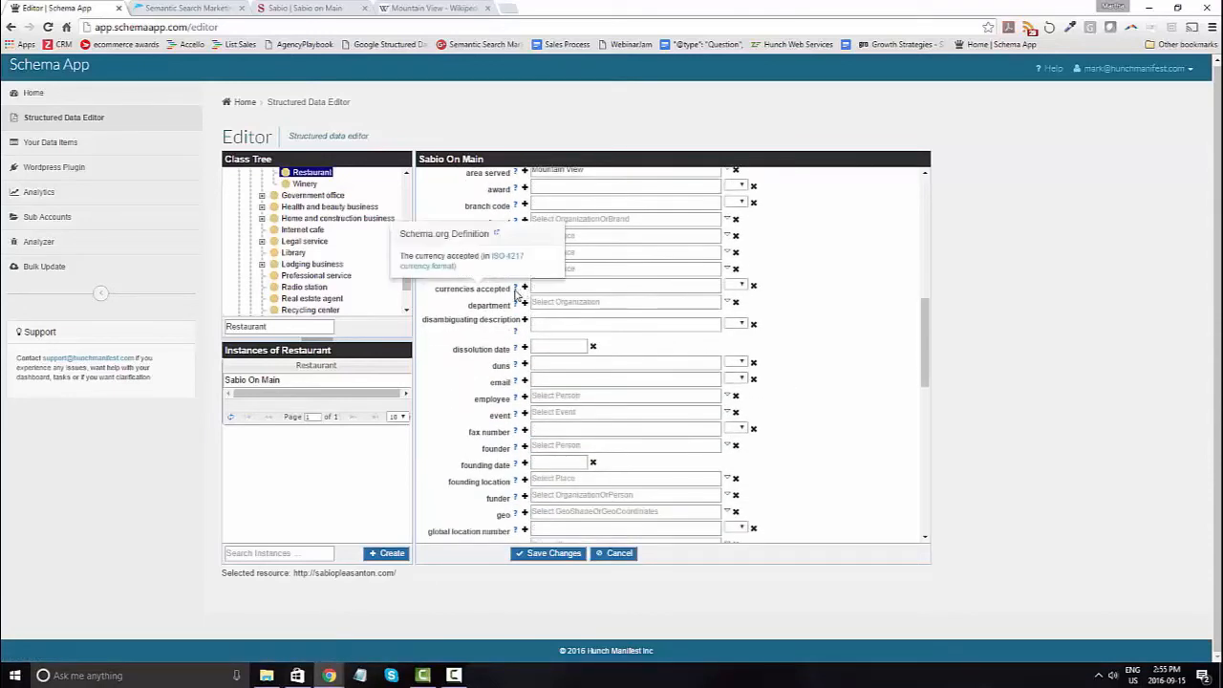
mouse_move(520, 399)
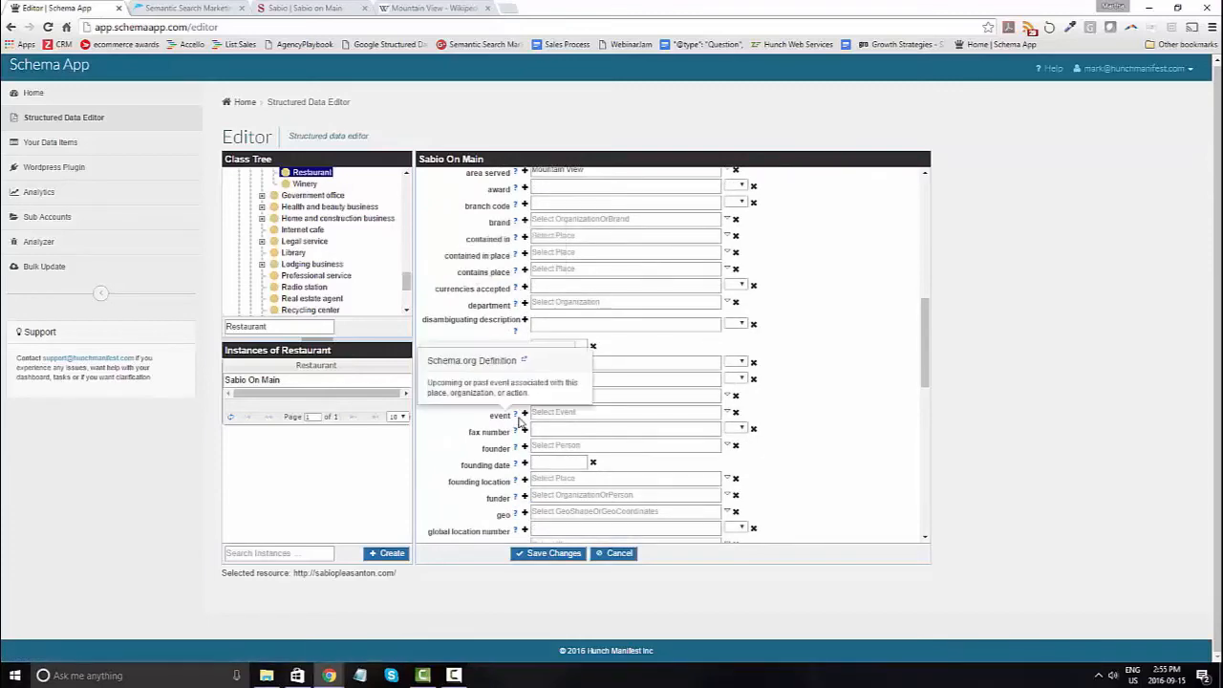
scroll(846, 420, down, 3)
scroll(845, 421, down, 7)
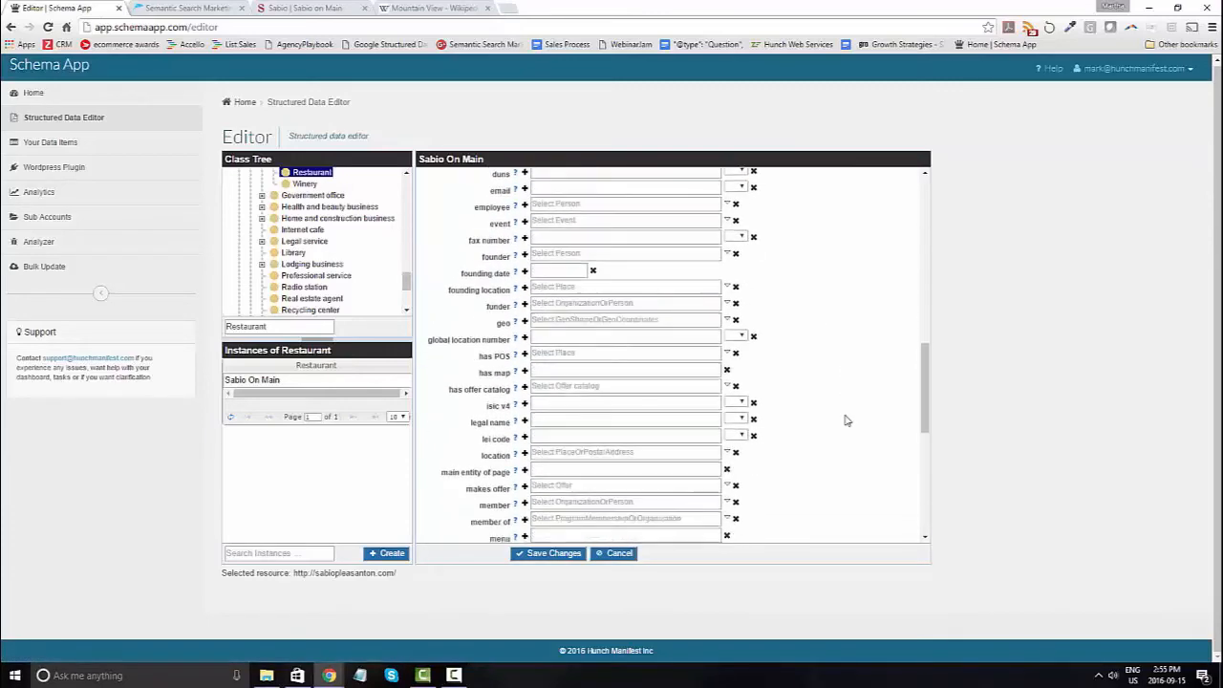
scroll(846, 420, down, 1)
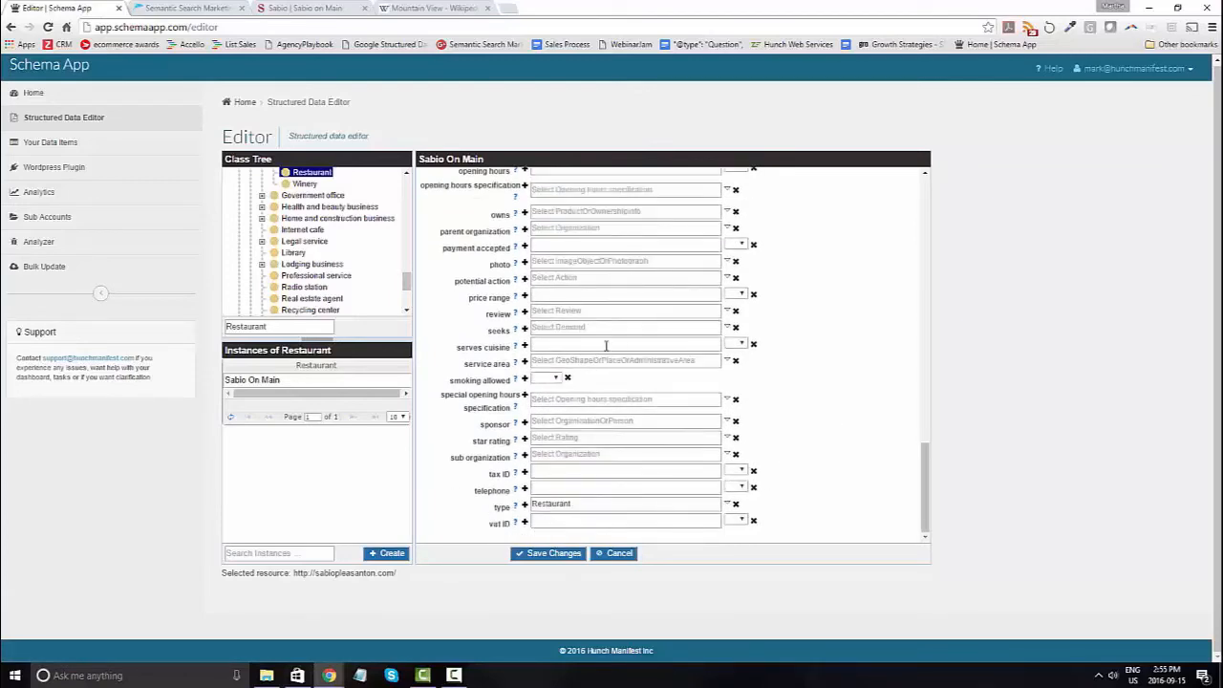
drag(925, 449, 908, 214)
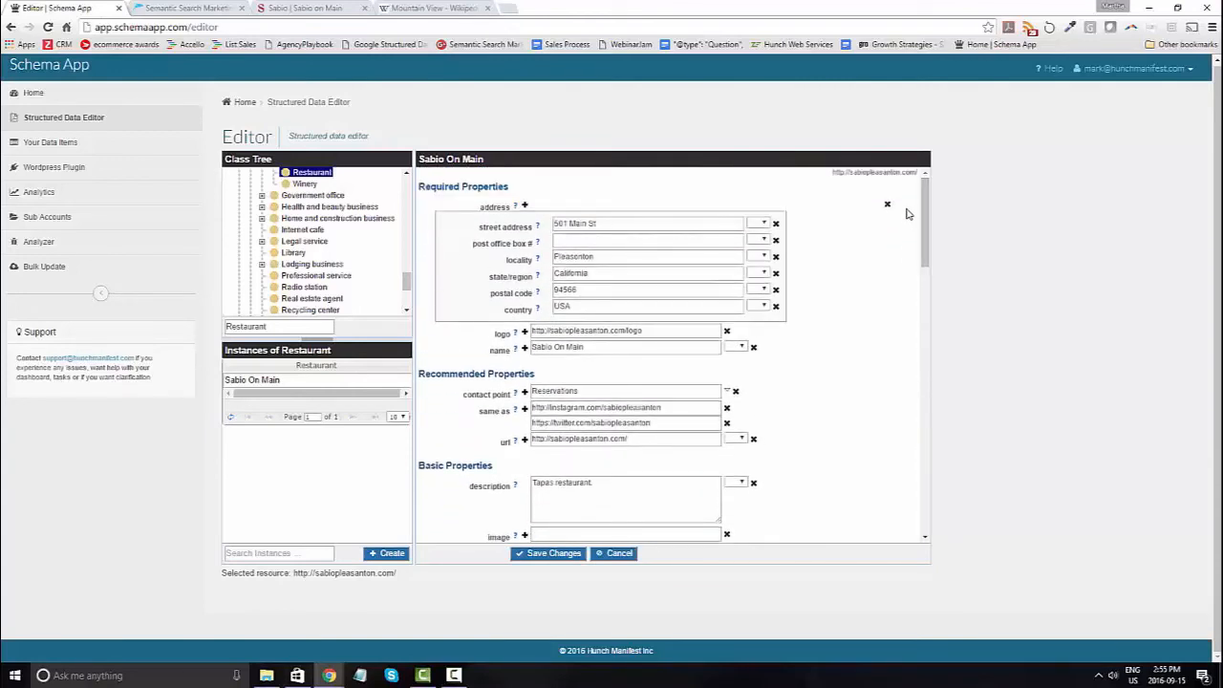
click(552, 557)
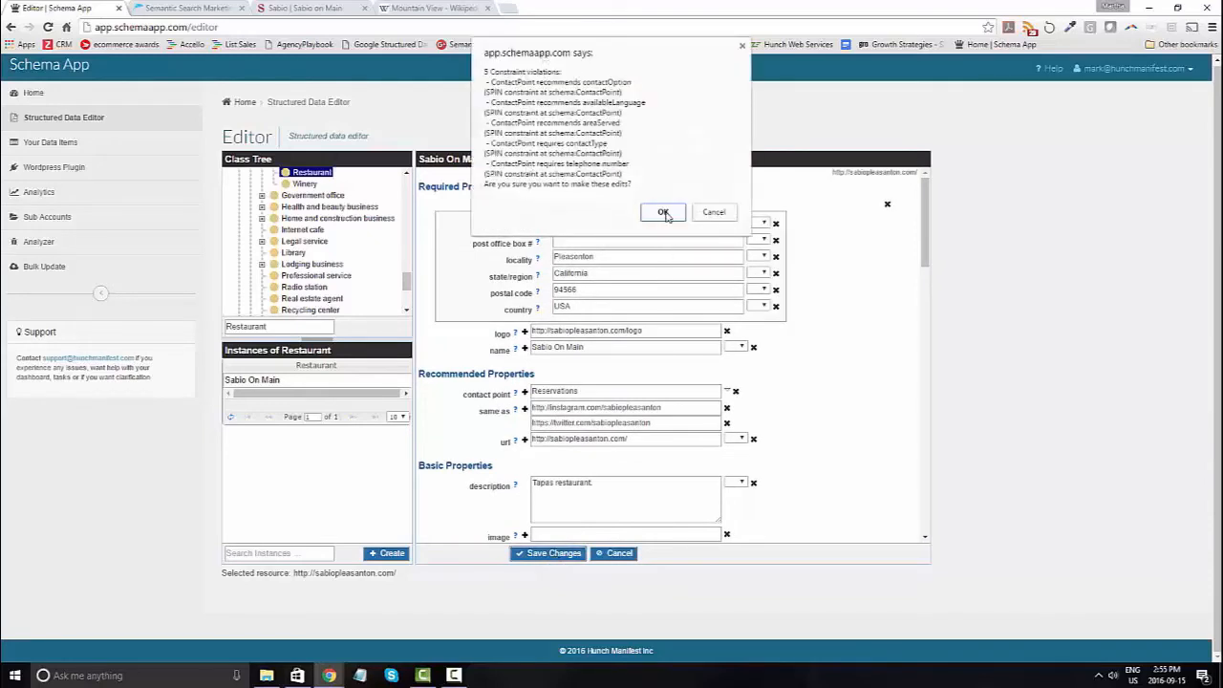
click(665, 214)
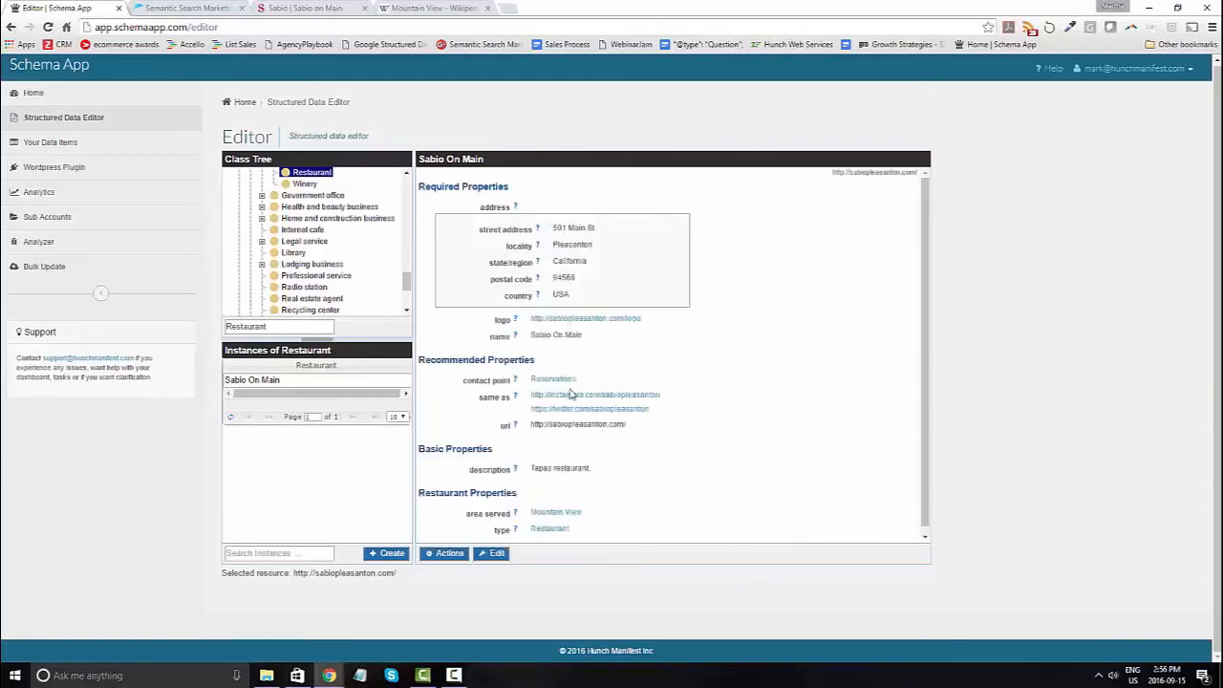
- Open the restaurant's Reservations contact point for editing and set its contact type to Reservations
click(543, 382)
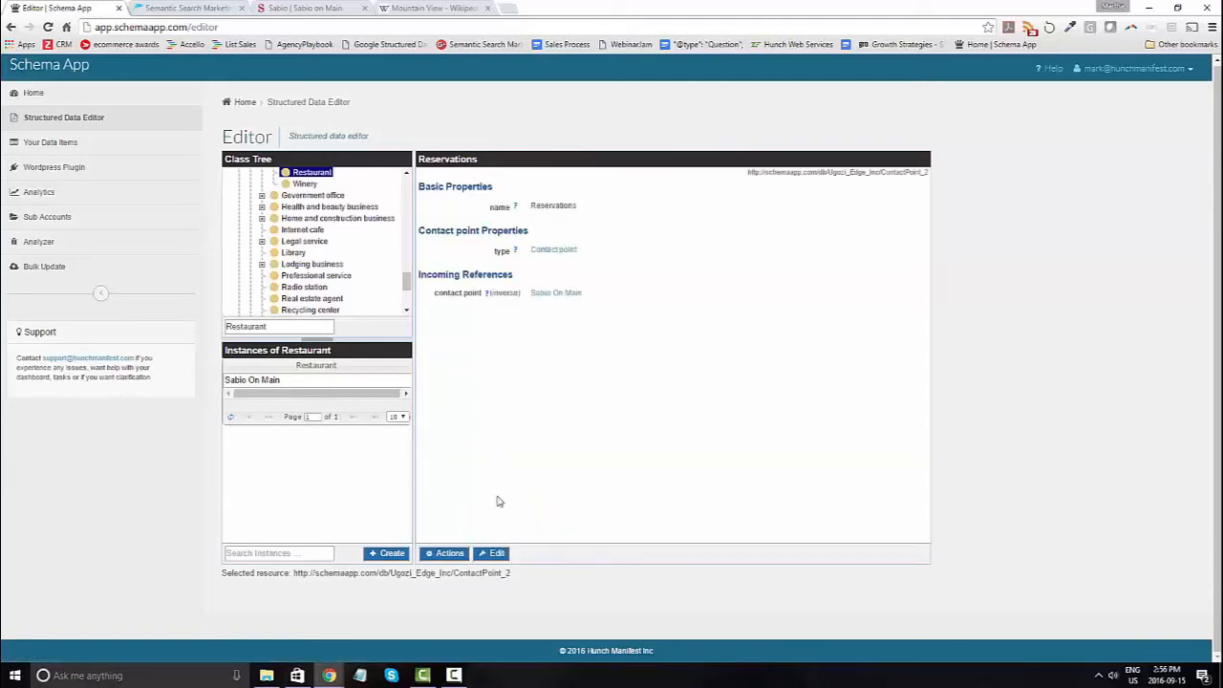
click(506, 554)
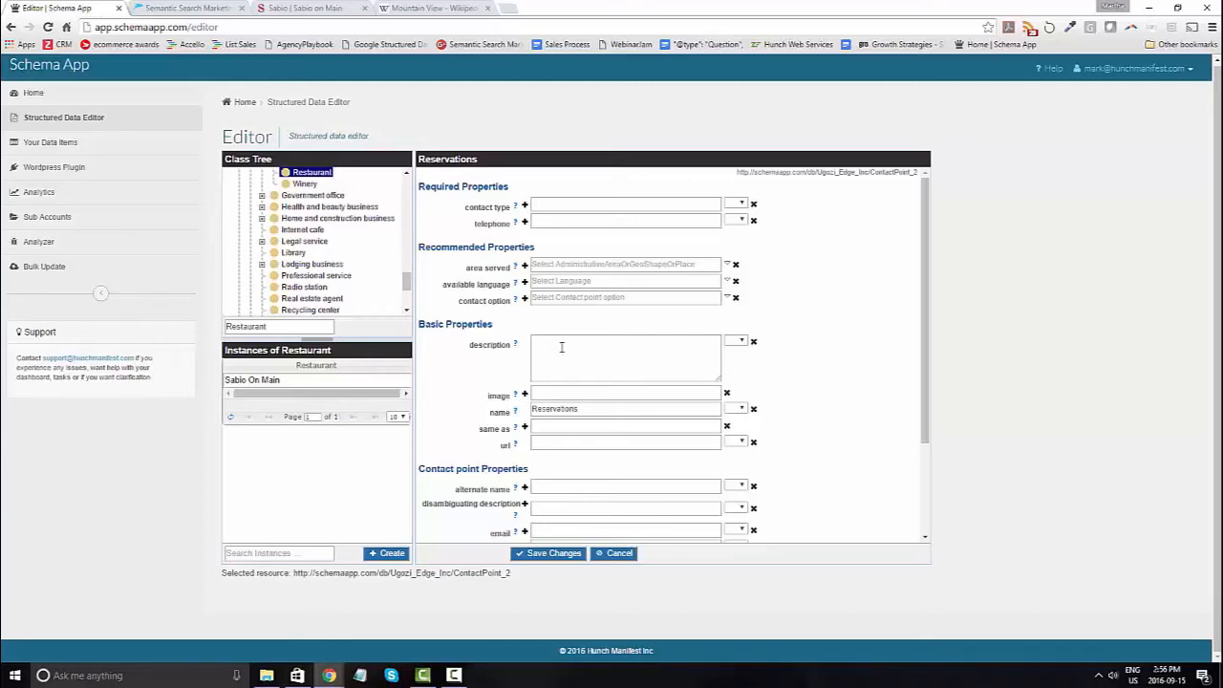
click(581, 202)
text(Resre)
key(BackSpace)
key(BackSpace)
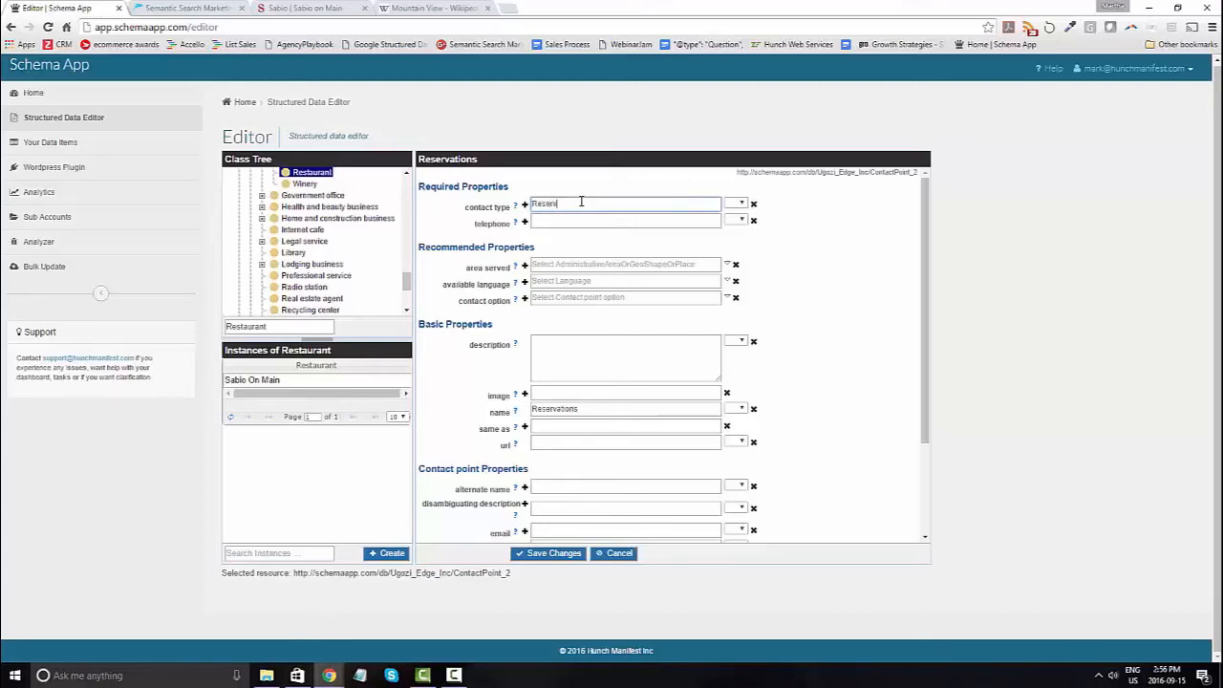
text(ervations)
- Copy the restaurant's phone number from the Contact section of the Sabio website and paste it as the contact point's telephone
click(325, 7)
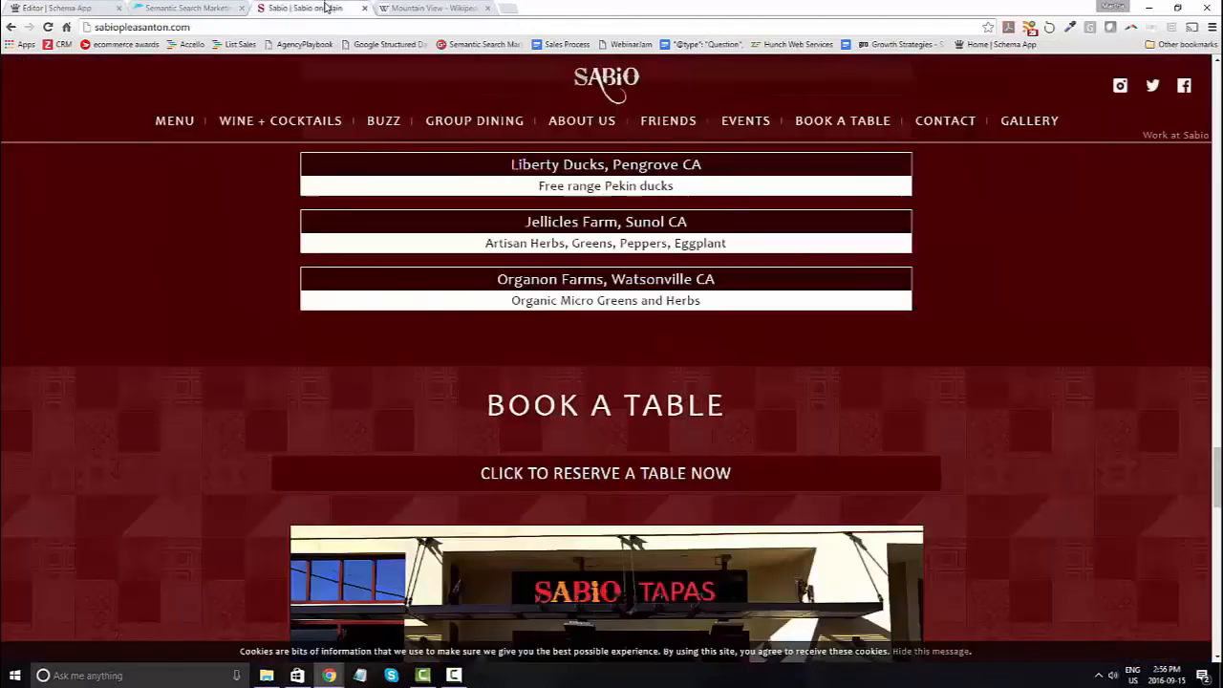
scroll(565, 352, up, 5)
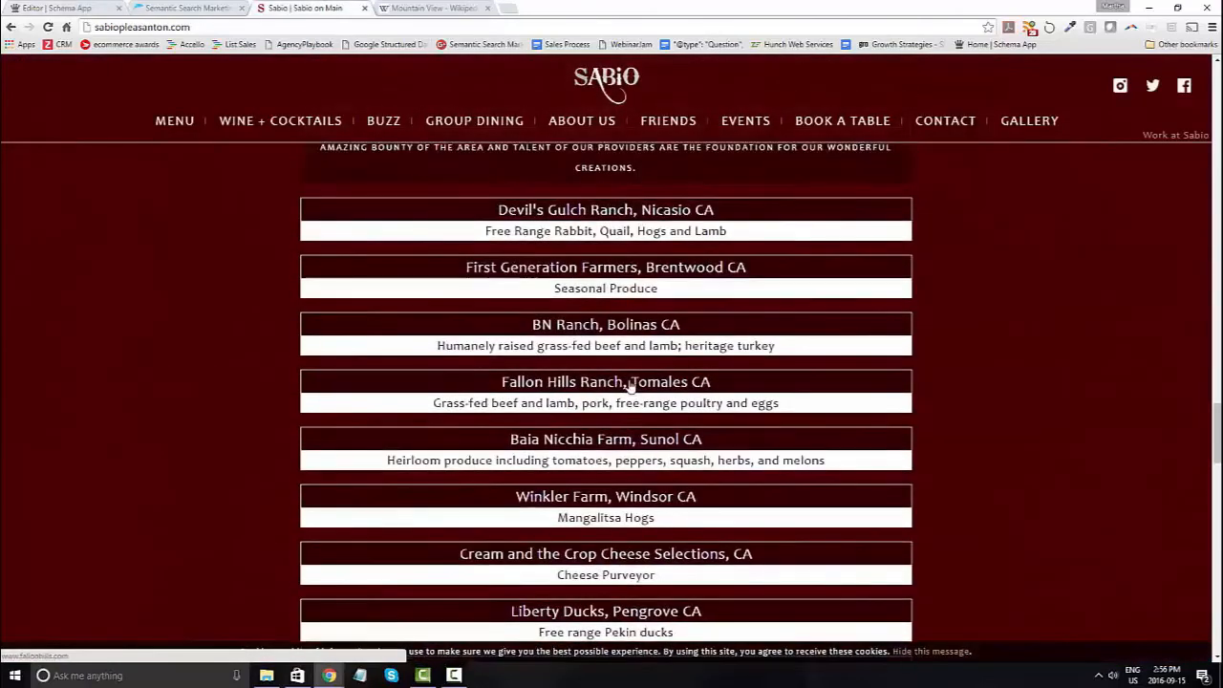
scroll(631, 385, up, 3)
scroll(508, 330, down, 10)
drag(487, 288, 394, 287)
key(ctrl+c)
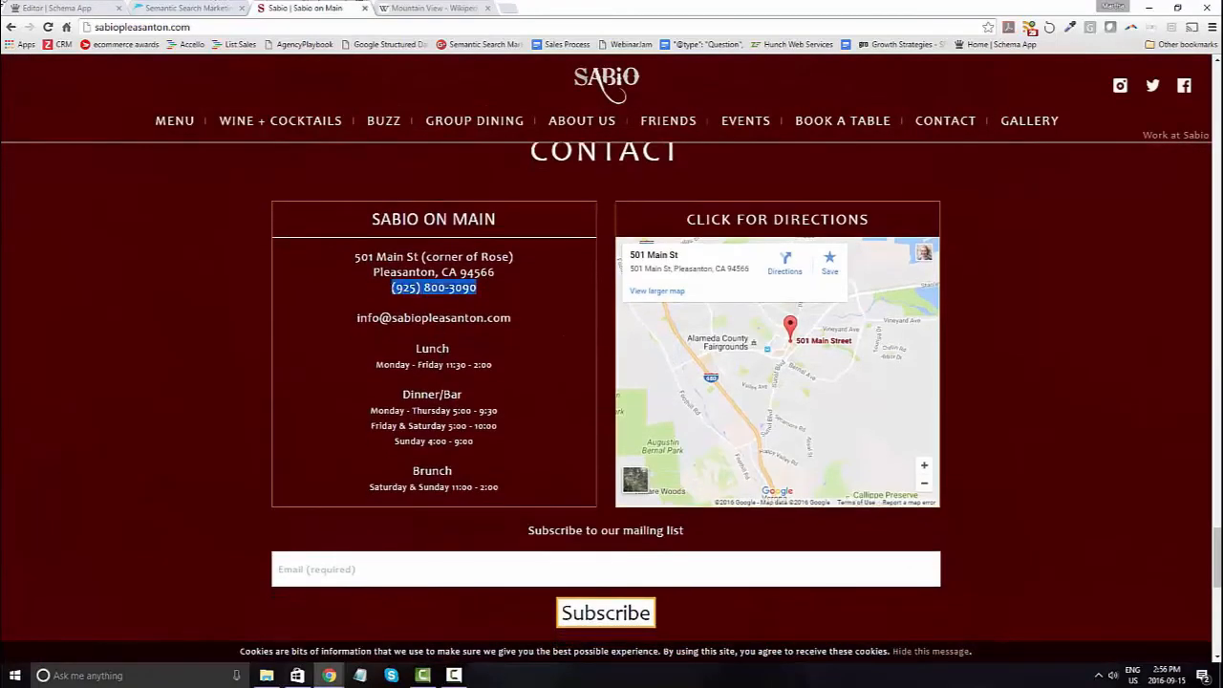
click(61, 8)
key(ctrl+v)
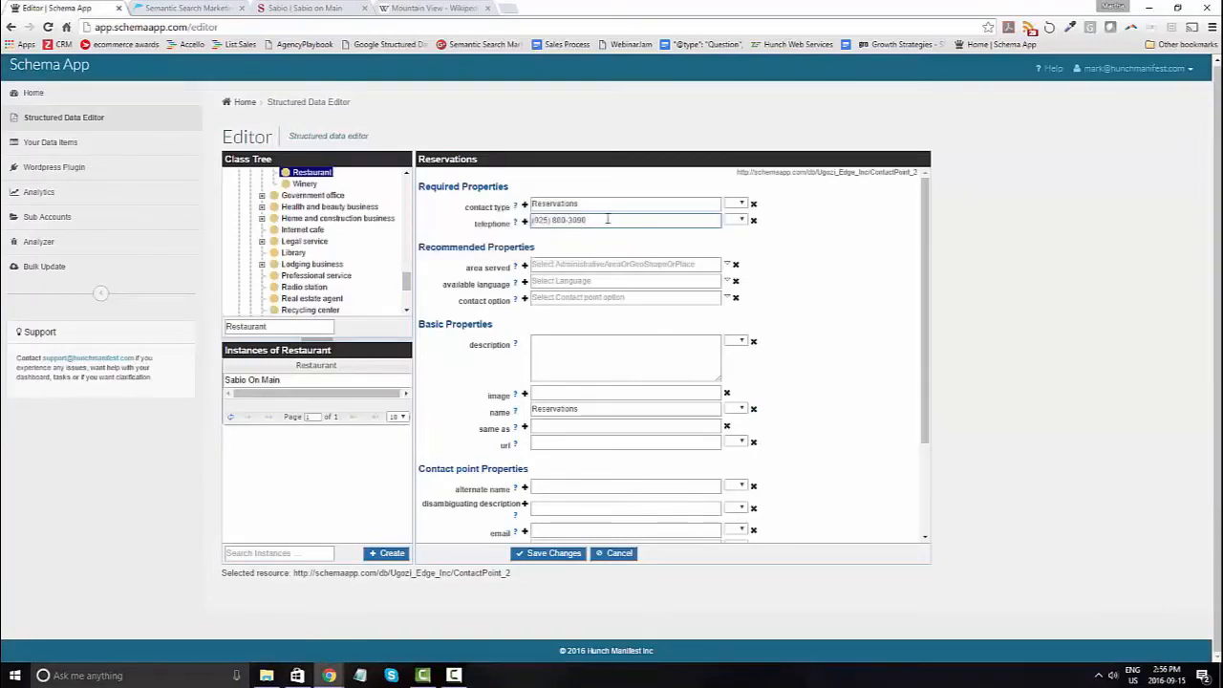
- Reformat the contact point's telephone number with a leading country code 1 and no parentheses
click(532, 220)
text(1)
click(556, 220)
key(BackSpace)
click(541, 220)
key(BackSpace)
- Set the contact point's area served to the existing Mountain View item and its available language to English
click(557, 265)
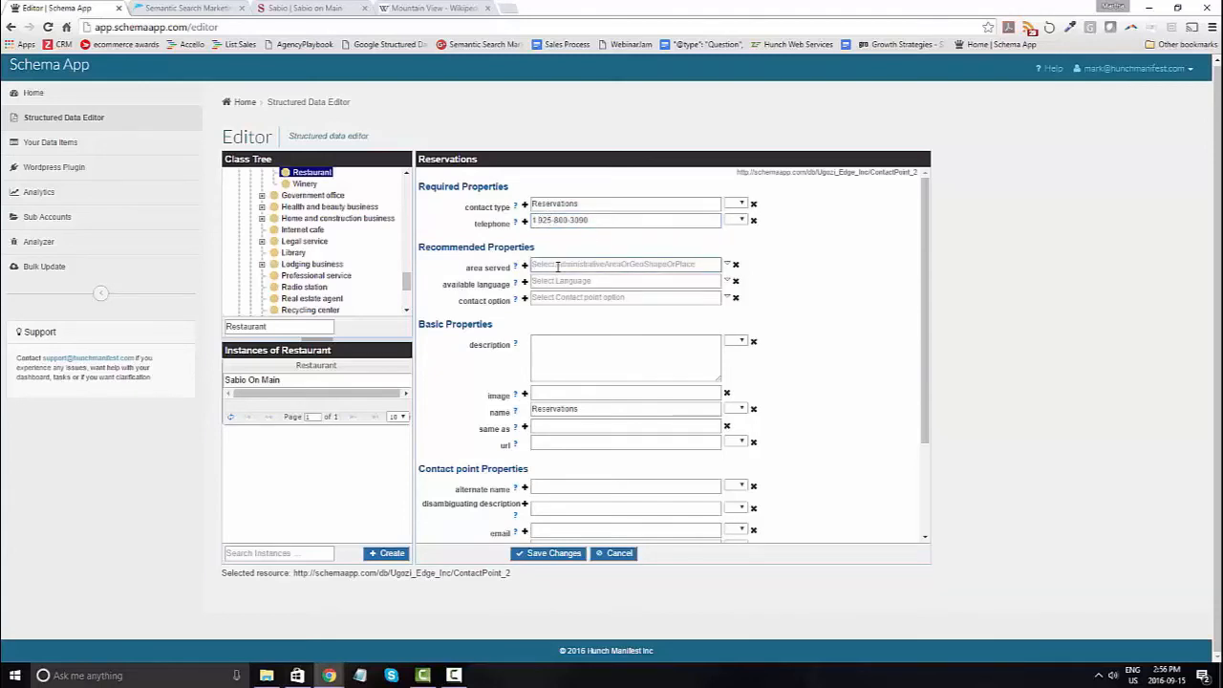
text(mount)
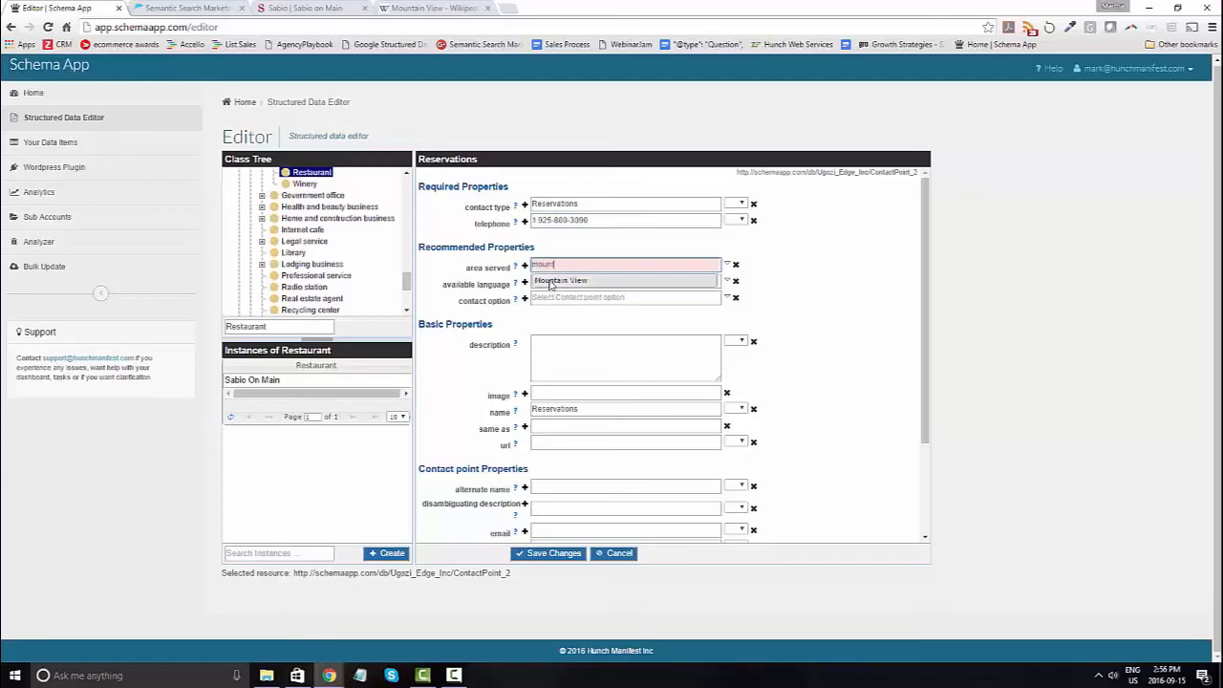
click(553, 281)
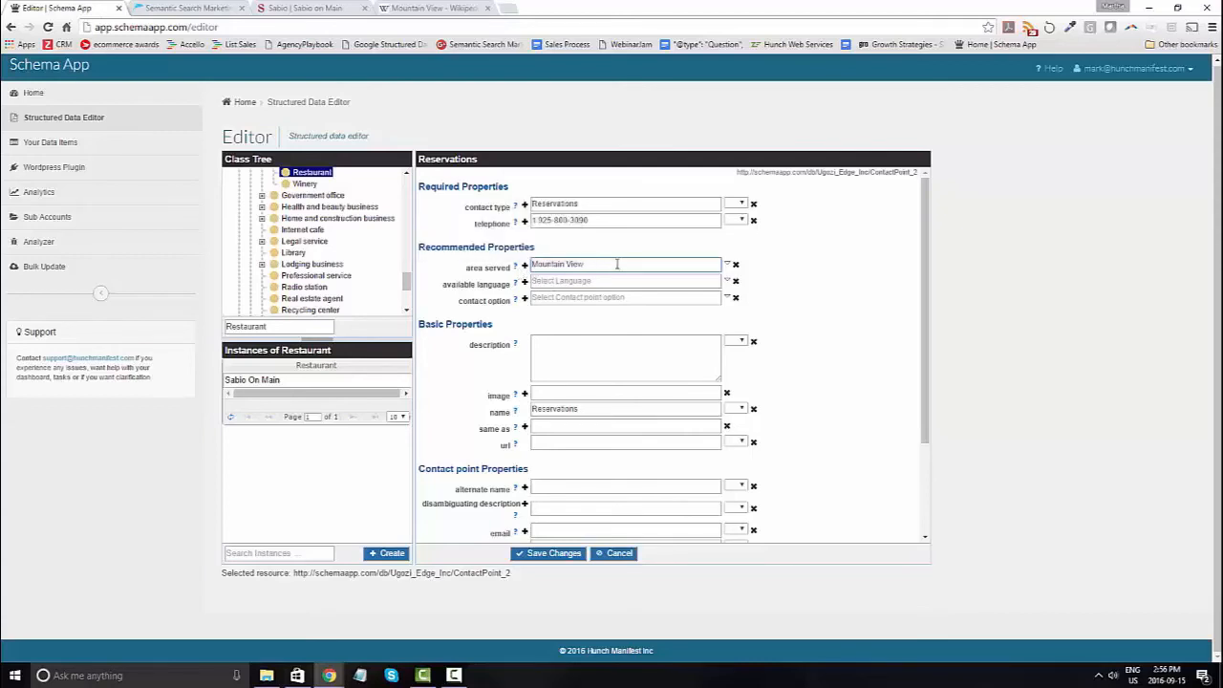
click(592, 280)
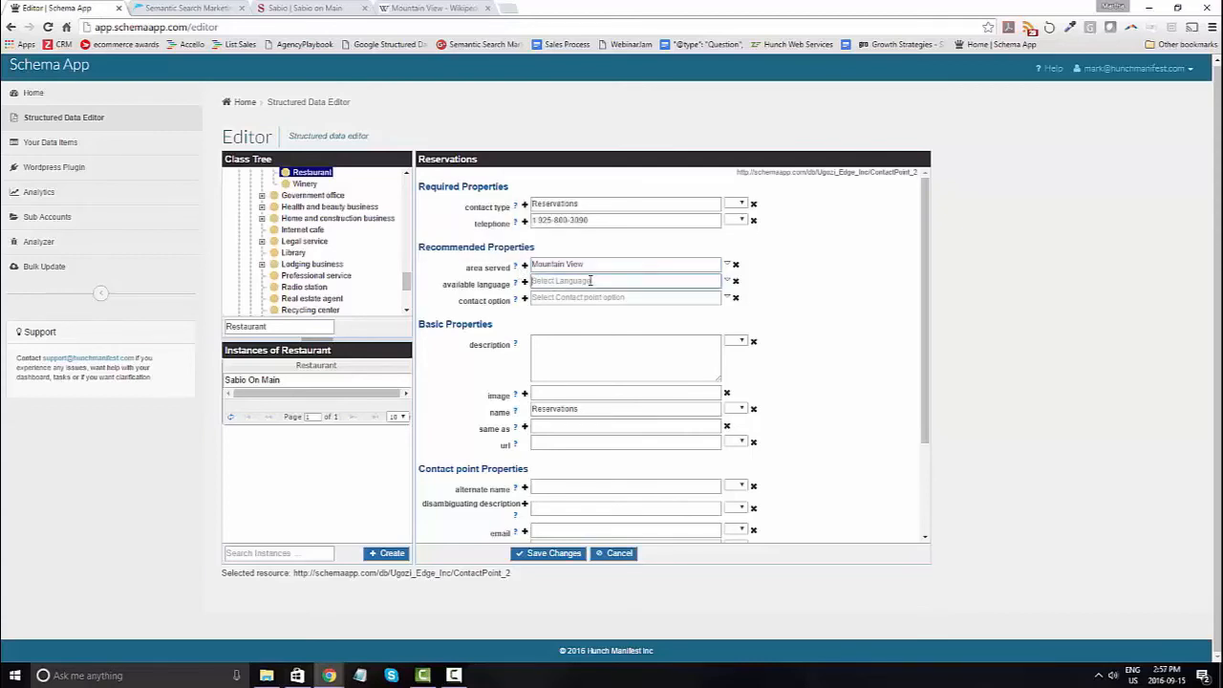
text(En)
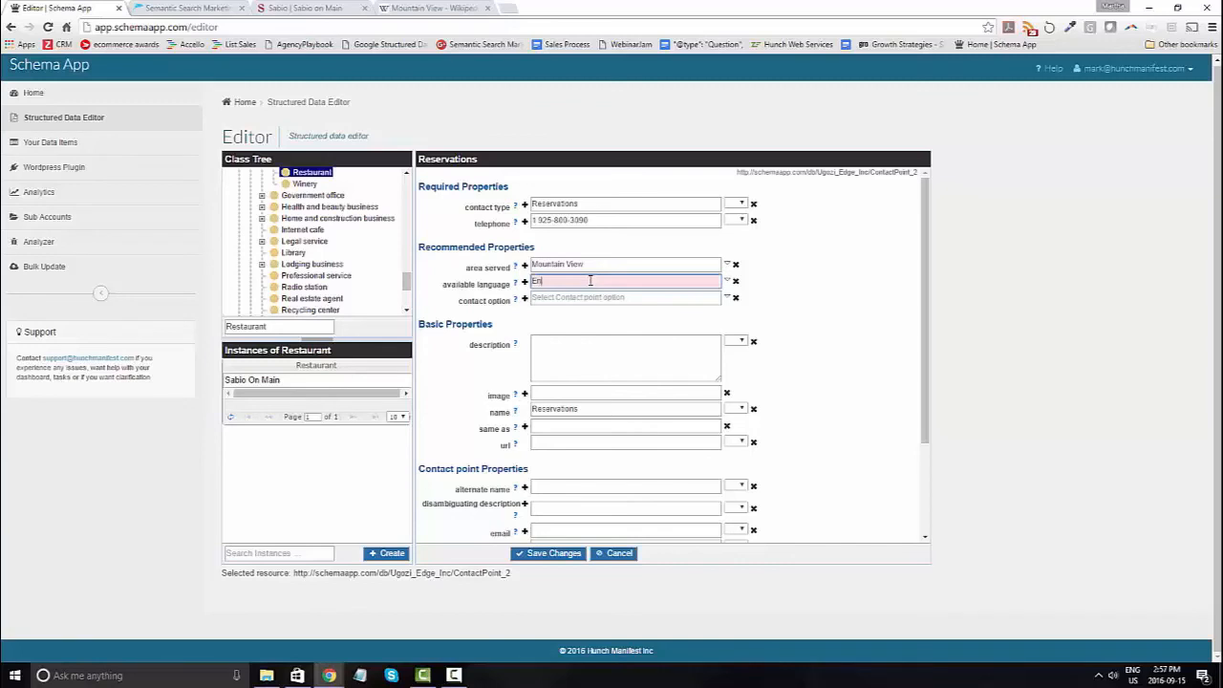
text(glish)
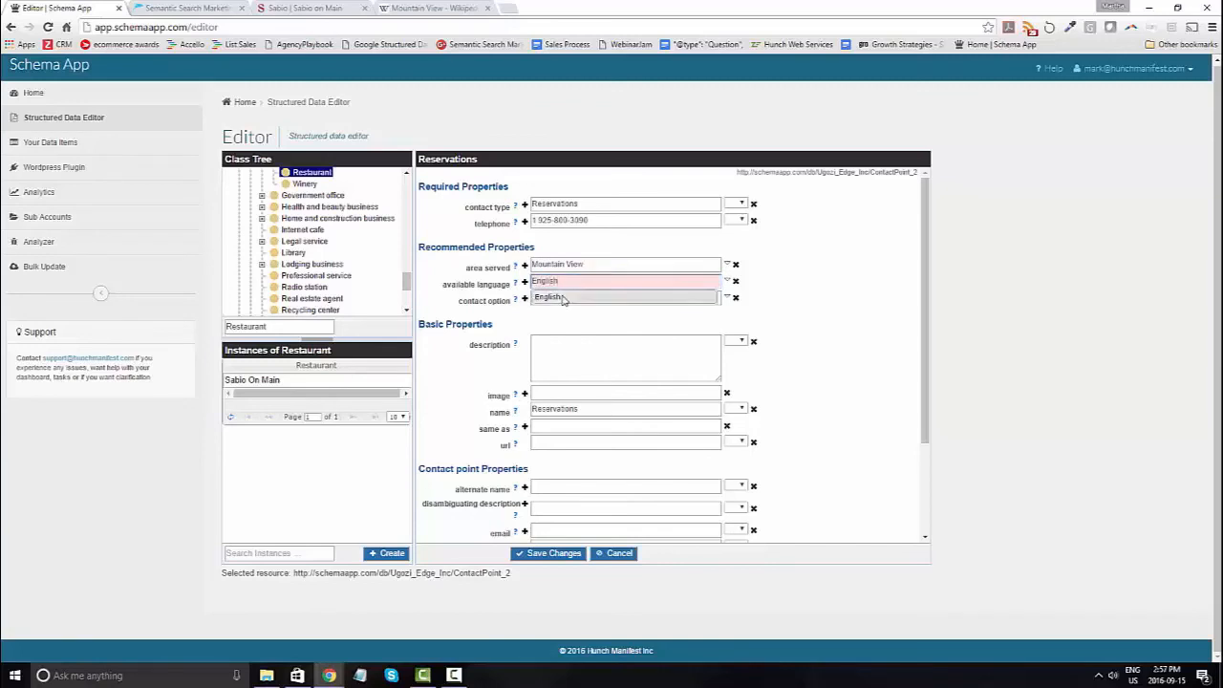
click(563, 299)
click(560, 298)
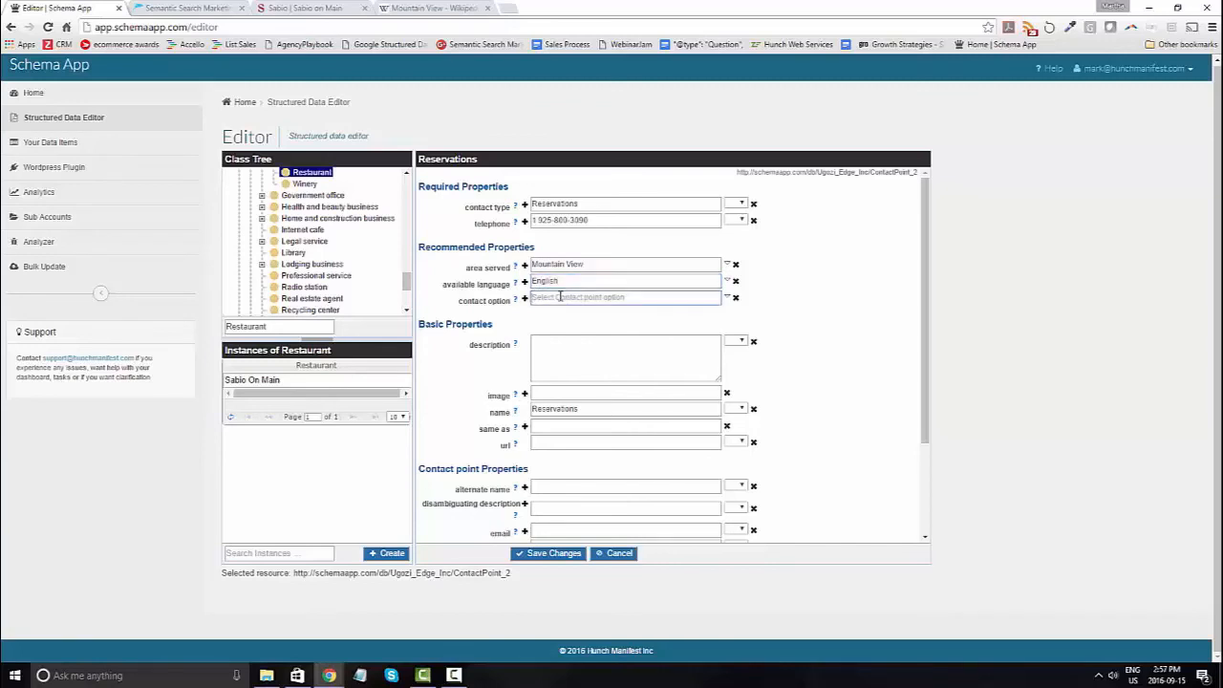
mouse_move(514, 301)
click(571, 356)
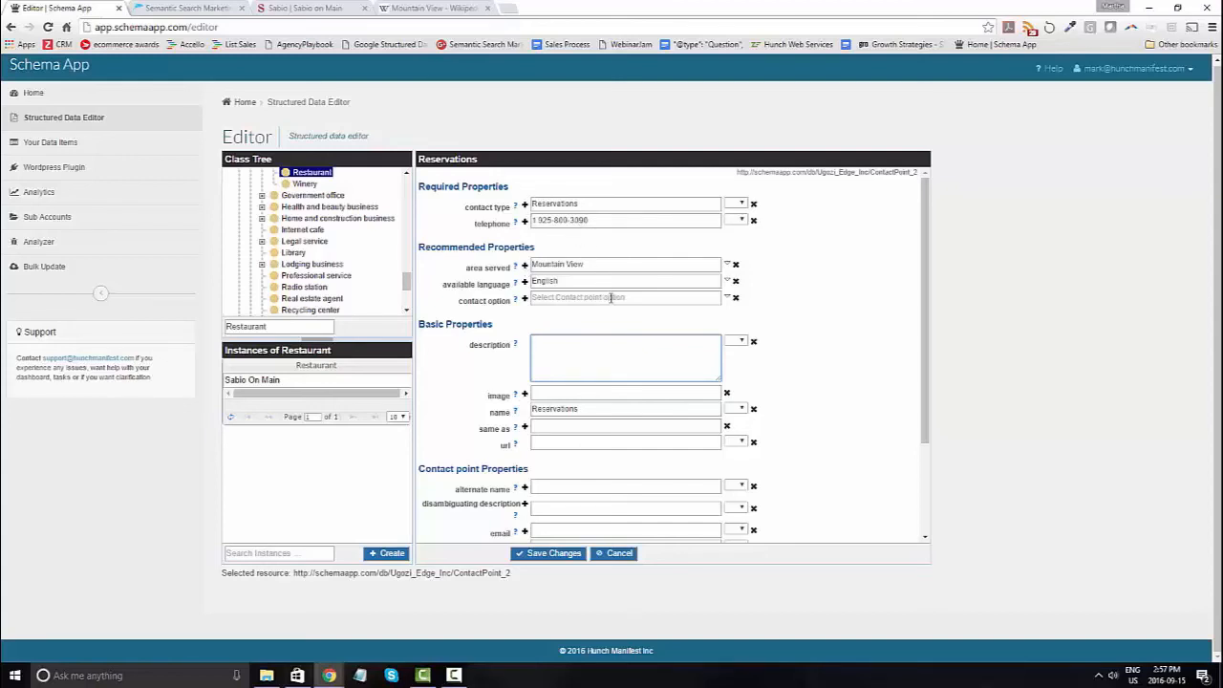
- Copy the contact e-mail address from the Sabio website into the contact point's email property and save the contact point
scroll(612, 301, down, 3)
click(542, 407)
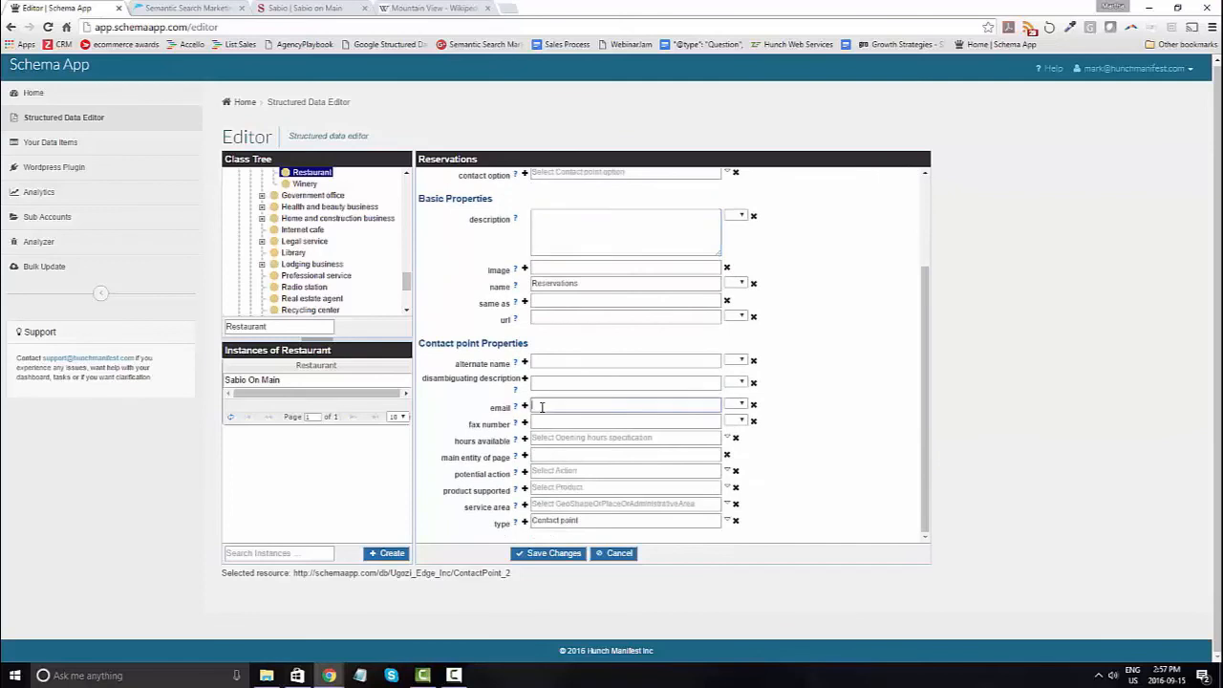
click(326, 6)
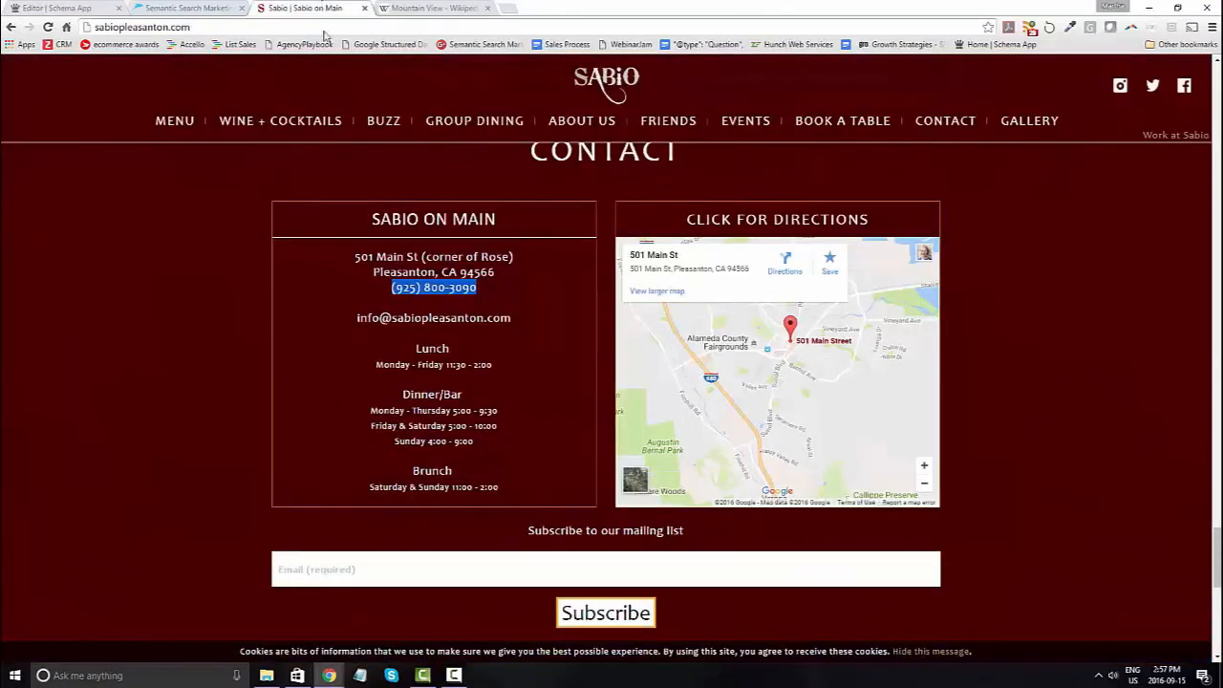
drag(521, 318, 357, 318)
key(ctrl+c)
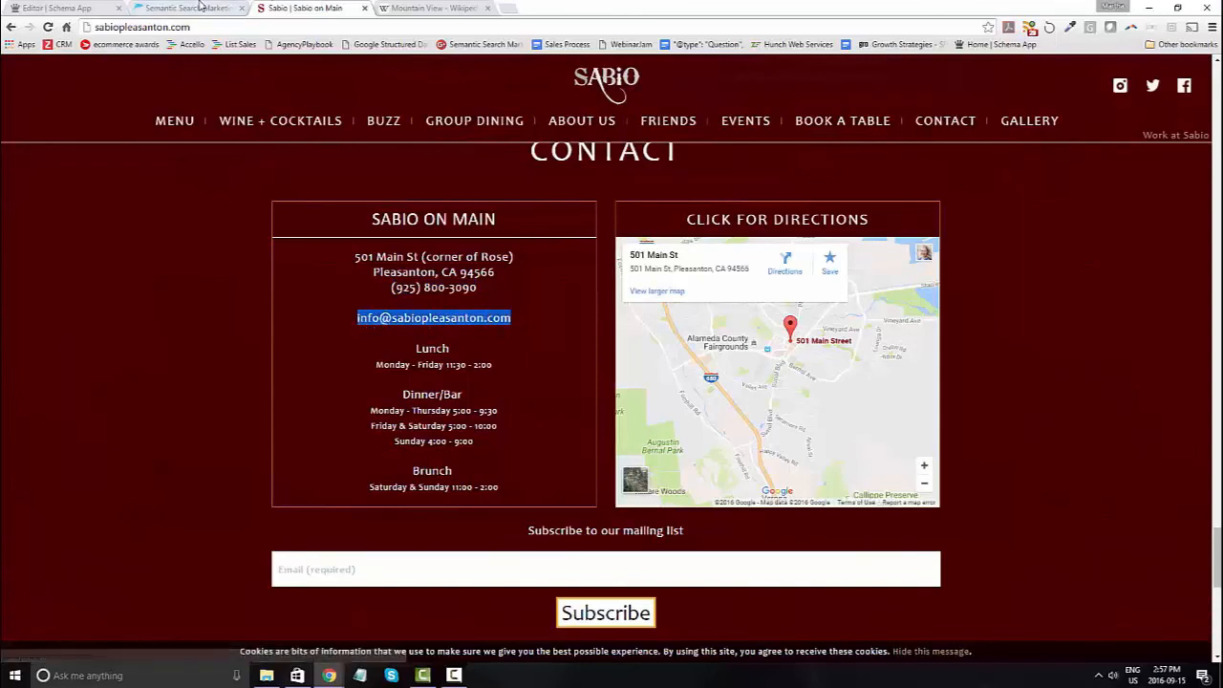
click(76, 11)
click(609, 405)
key(ctrl+v)
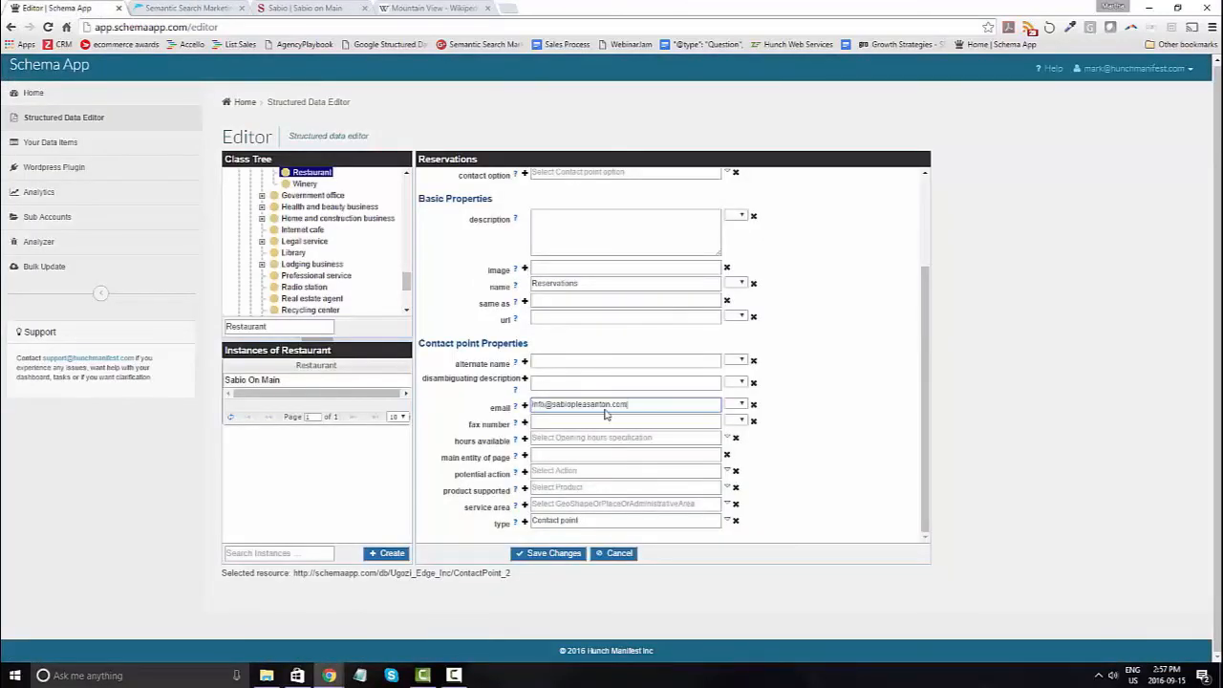
click(557, 555)
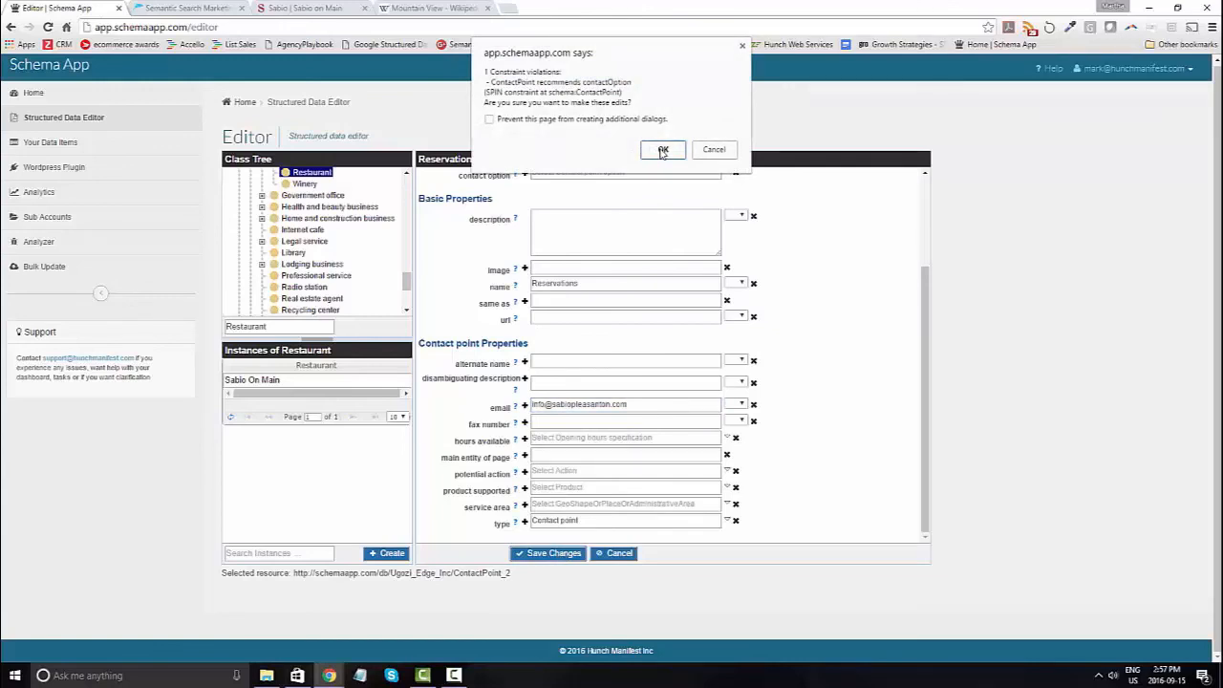
click(663, 150)
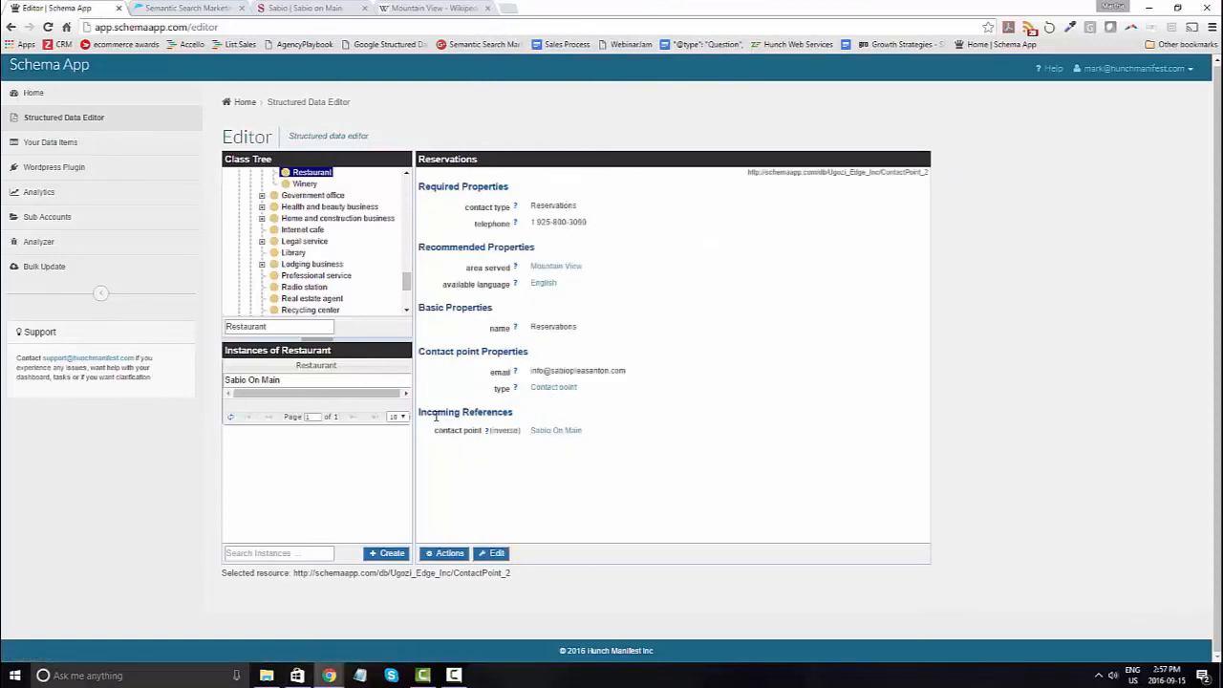
- Return to the Sabio On Main item, generate its JSON-LD markup for review and close the results
click(553, 431)
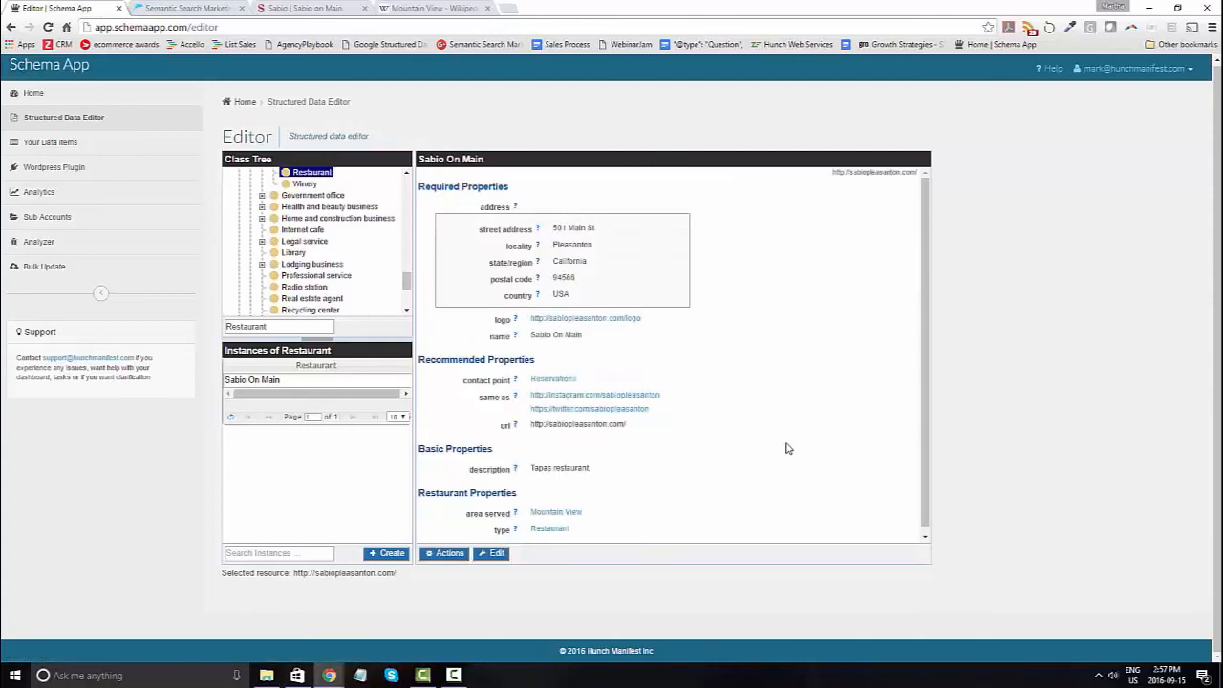
scroll(786, 444, down, 1)
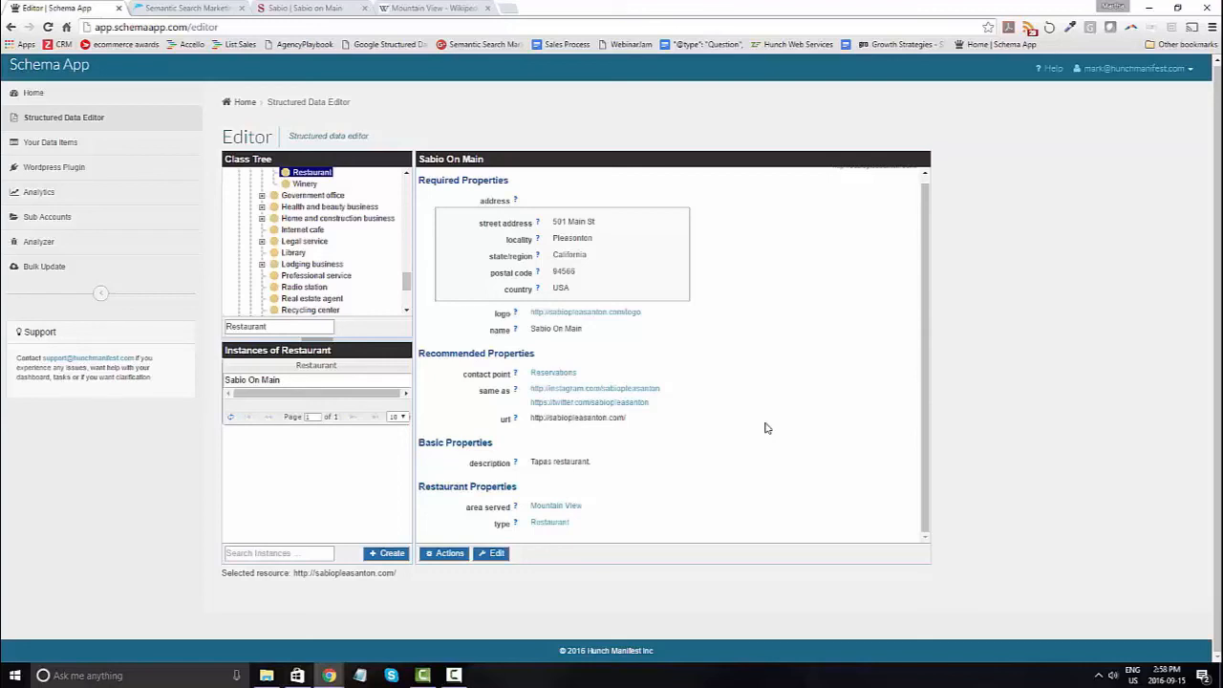
click(449, 554)
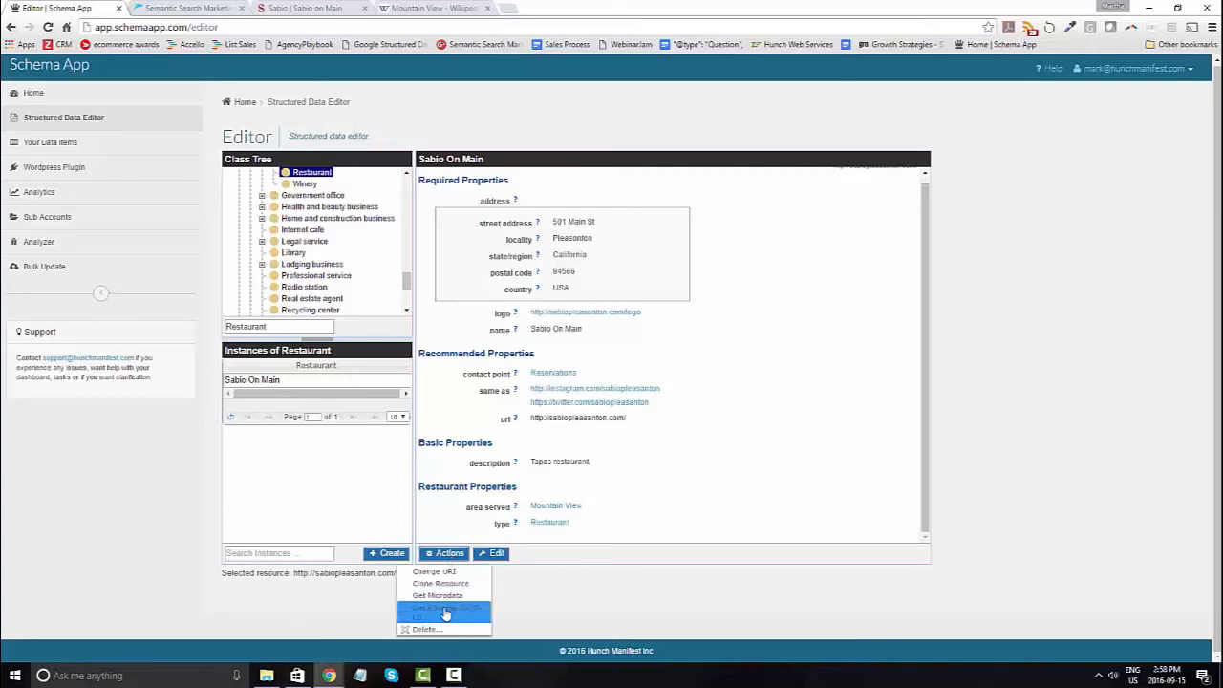
click(445, 612)
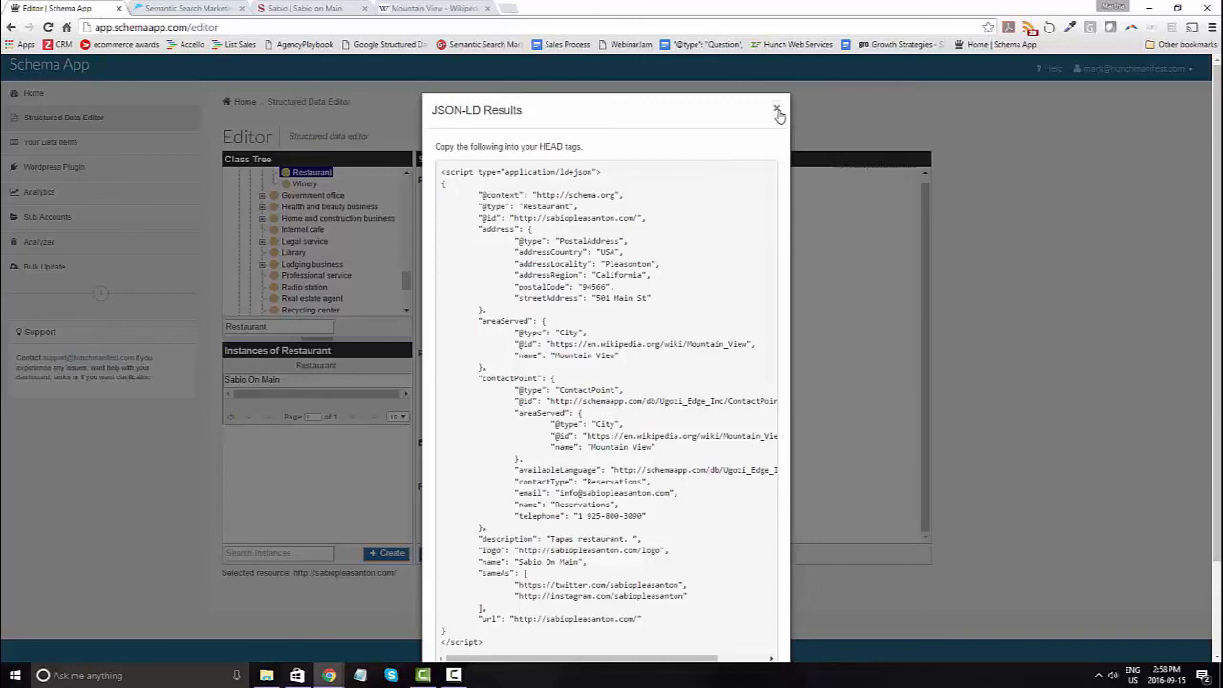
click(777, 111)
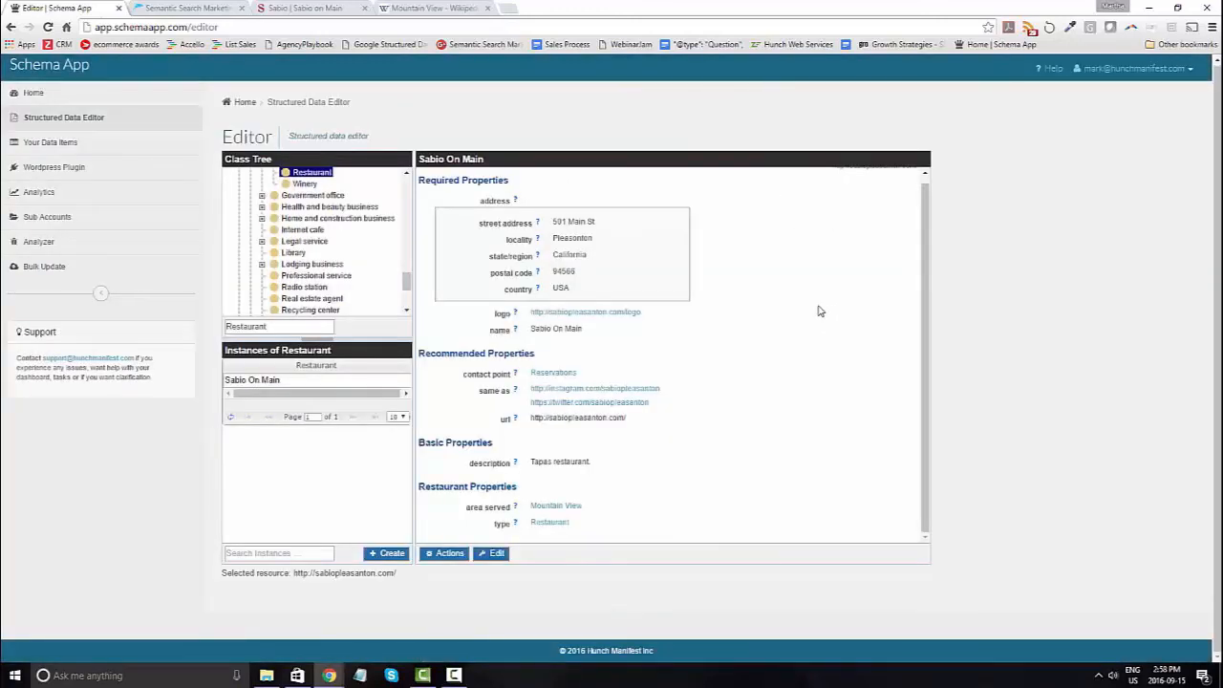